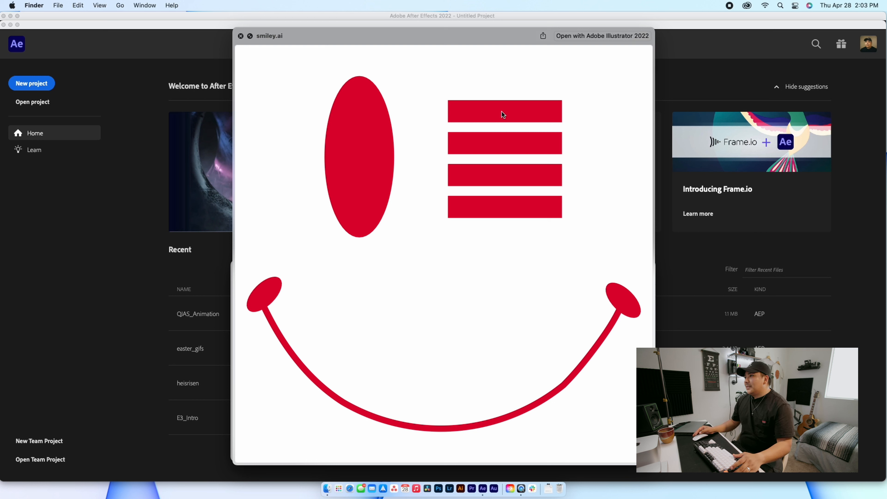
- Start a new project with a 720 x 720 px composition at 12 frames per second, 15 seconds long, on a white background
{"action": "key", "text": "space"}
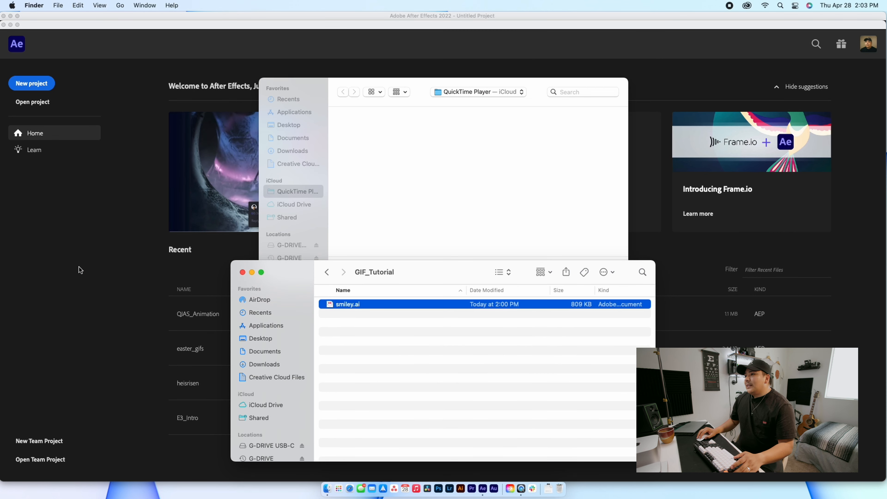
{"action": "left_click", "coordinate": [80, 270]}
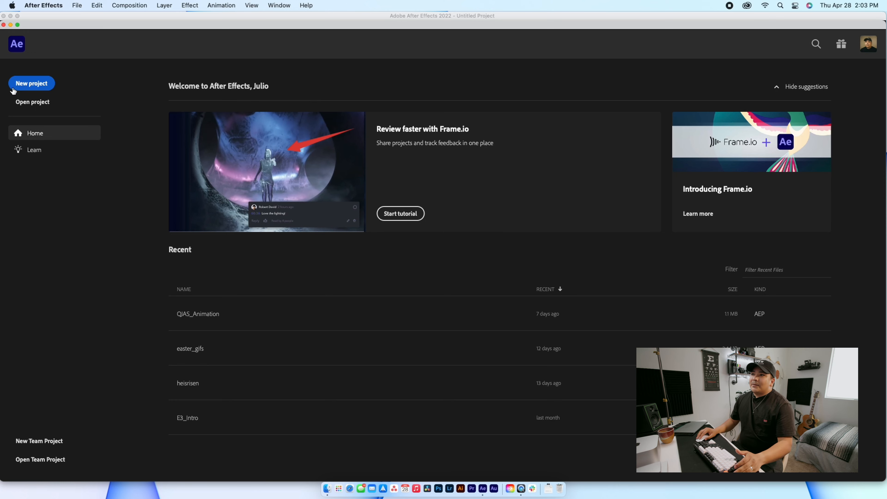
{"action": "left_click", "coordinate": [33, 86]}
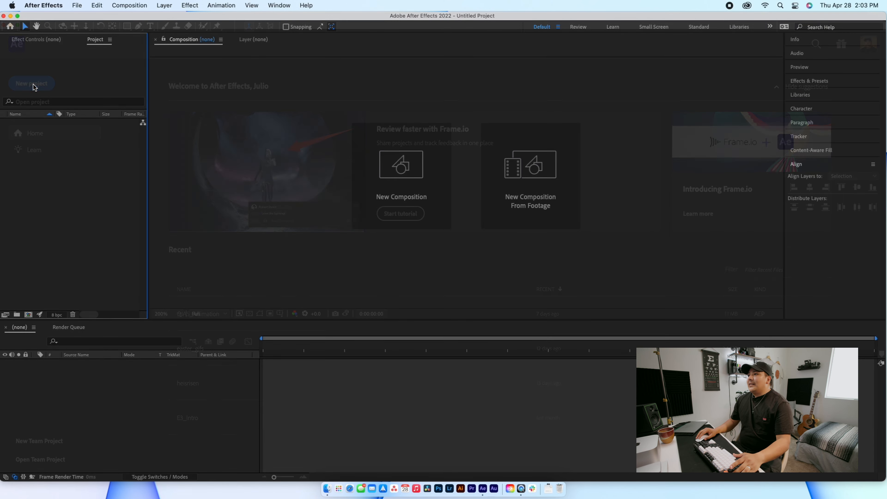
{"action": "left_click", "coordinate": [394, 189]}
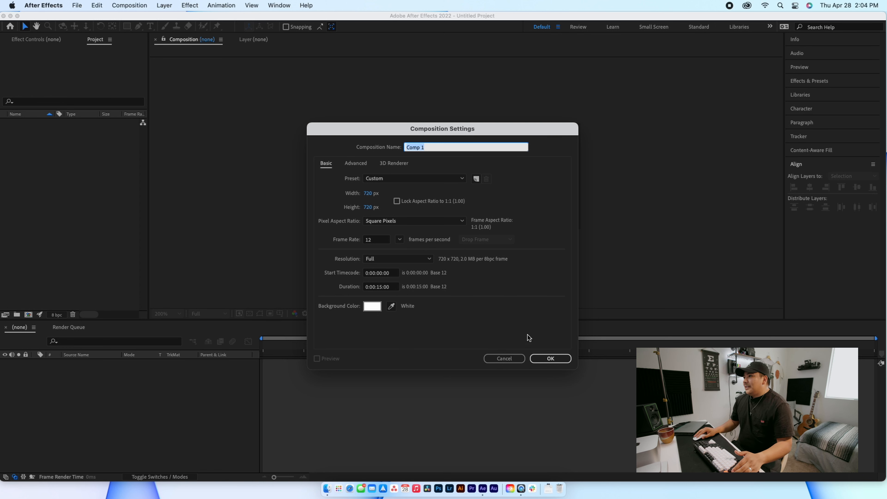
{"action": "left_click", "coordinate": [561, 354]}
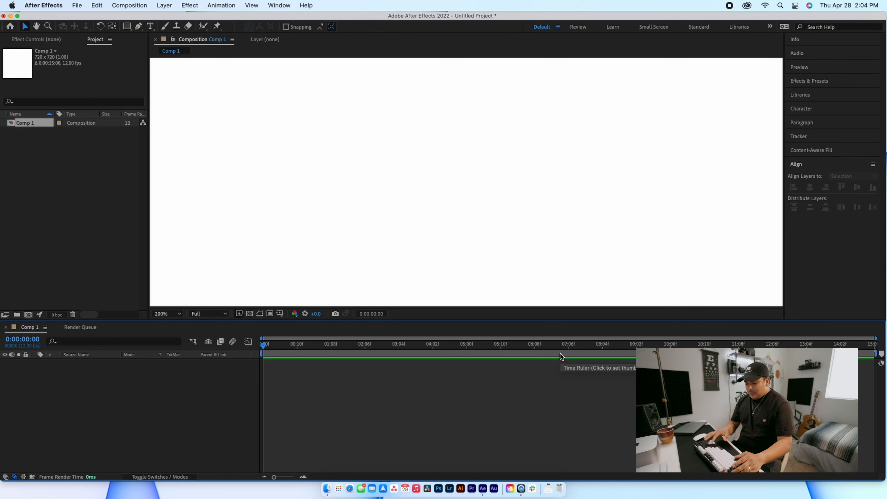
- Import smiley.ai from the GIF_Tutorial folder as a composition with footage dimensions set to layer size
{"action": "left_click", "coordinate": [167, 313]}
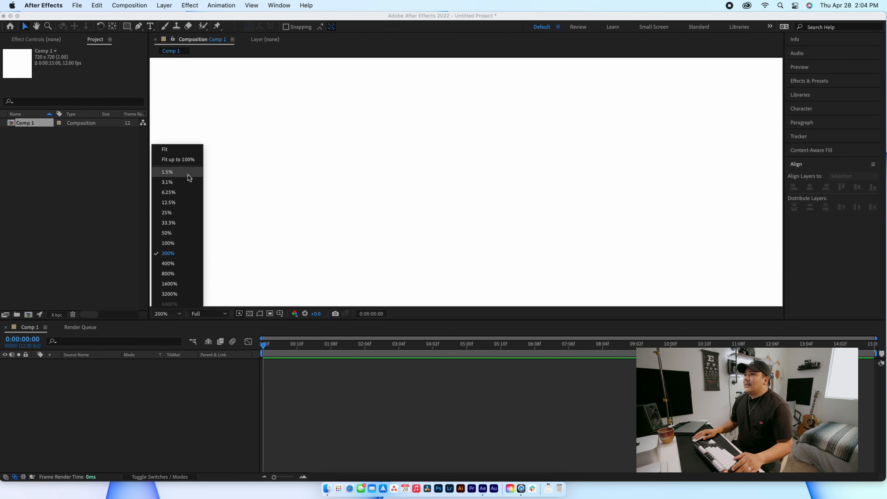
{"action": "left_click", "coordinate": [174, 148]}
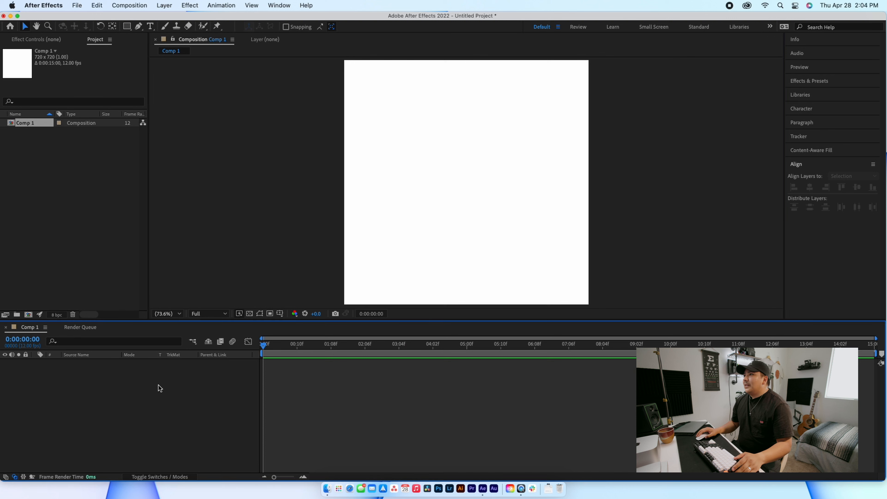
{"action": "left_click", "coordinate": [326, 464]}
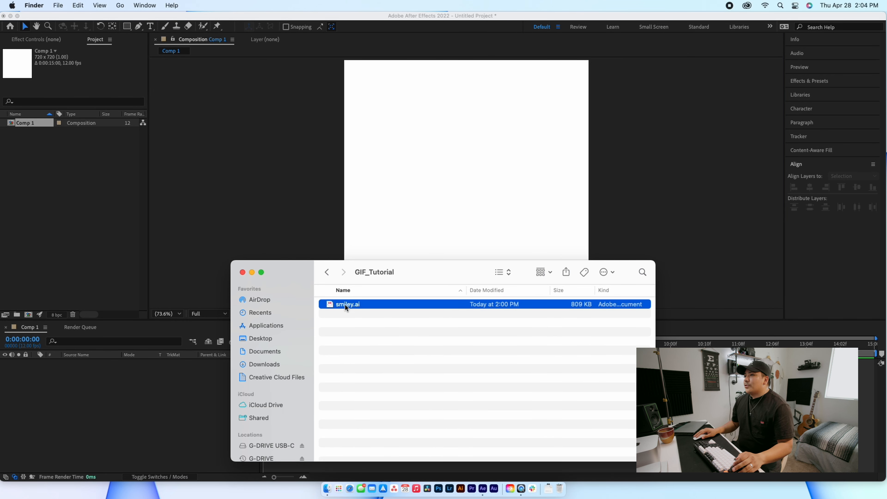
{"action": "left_click_drag", "start_coordinate": [345, 306], "coordinate": [85, 253]}
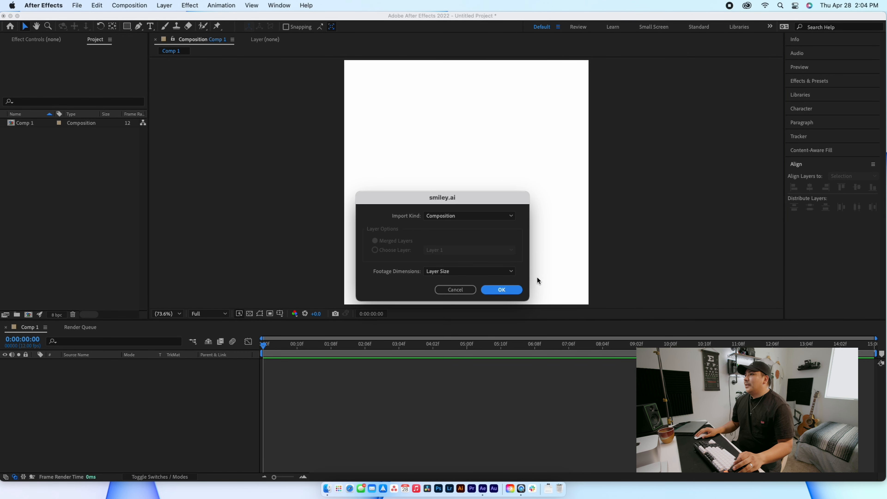
{"action": "left_click", "coordinate": [494, 290]}
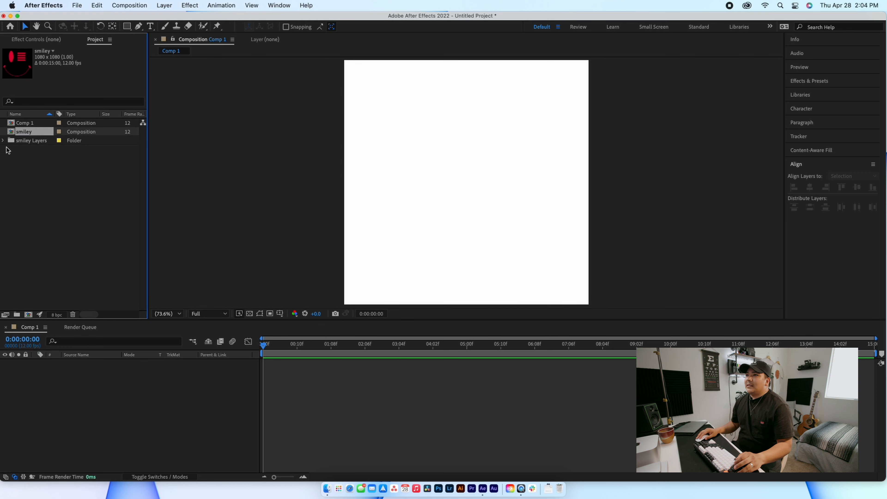
- Add the Layer 1/smiley.ai artwork to Comp 1 and scale it down proportionally so the whole smiley fits inside the frame
{"action": "left_click", "coordinate": [4, 140]}
{"action": "right_click", "coordinate": [36, 150]}
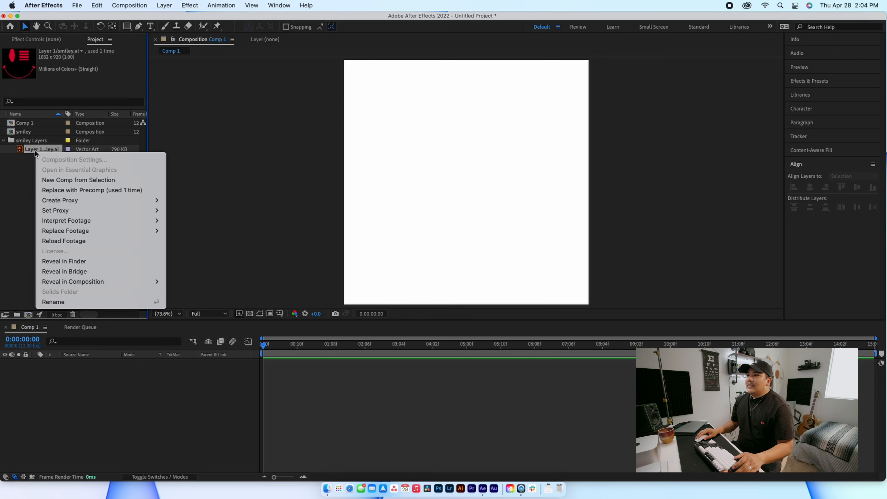
{"action": "left_click", "coordinate": [27, 161]}
{"action": "left_click_drag", "start_coordinate": [38, 149], "coordinate": [65, 386]}
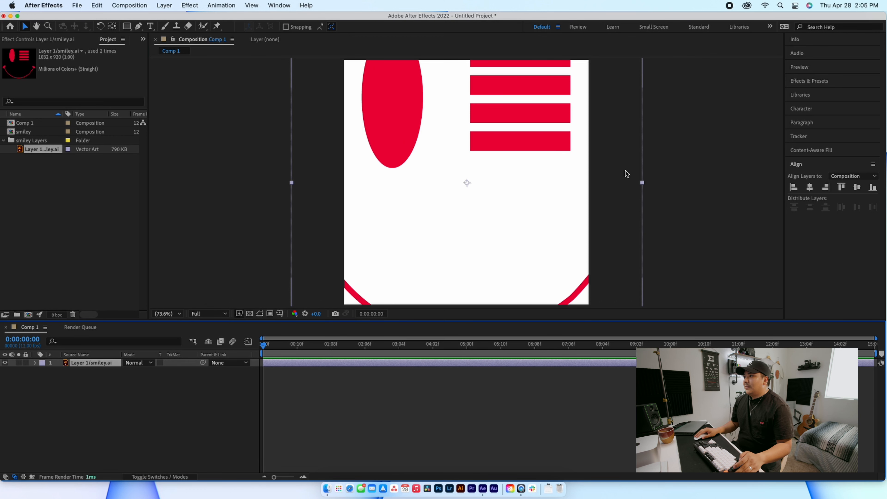
{"action": "left_click_drag", "start_coordinate": [641, 182], "coordinate": [565, 191]}
{"action": "left_click", "coordinate": [170, 413]}
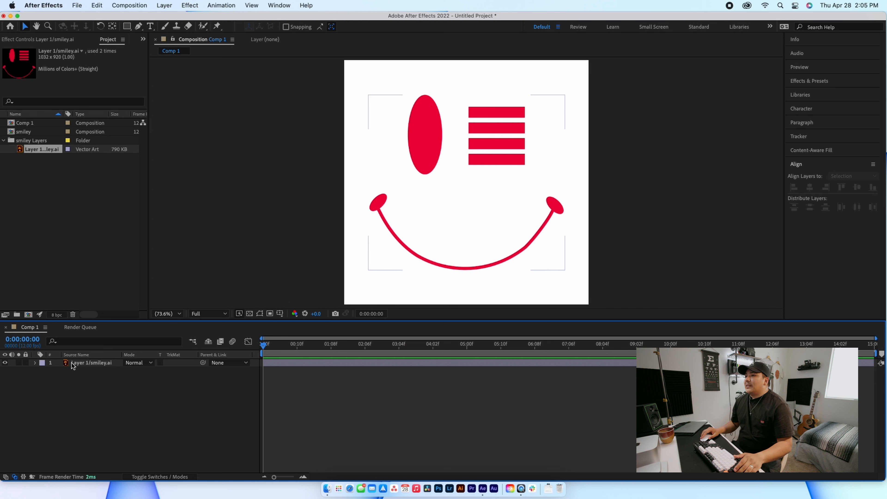
- Create shapes from the smiley vector layer and delete the original Layer 1/smiley.ai layer from Comp 1
{"action": "right_click", "coordinate": [74, 365]}
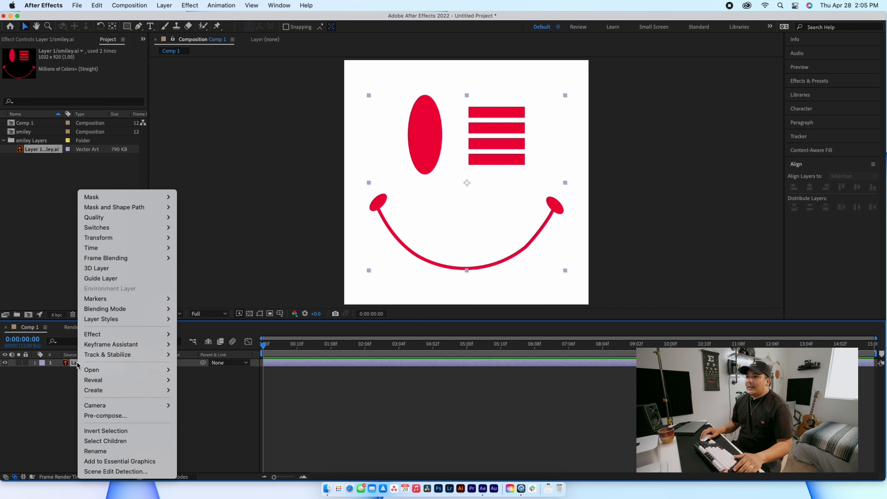
{"action": "mouse_move", "coordinate": [98, 390]}
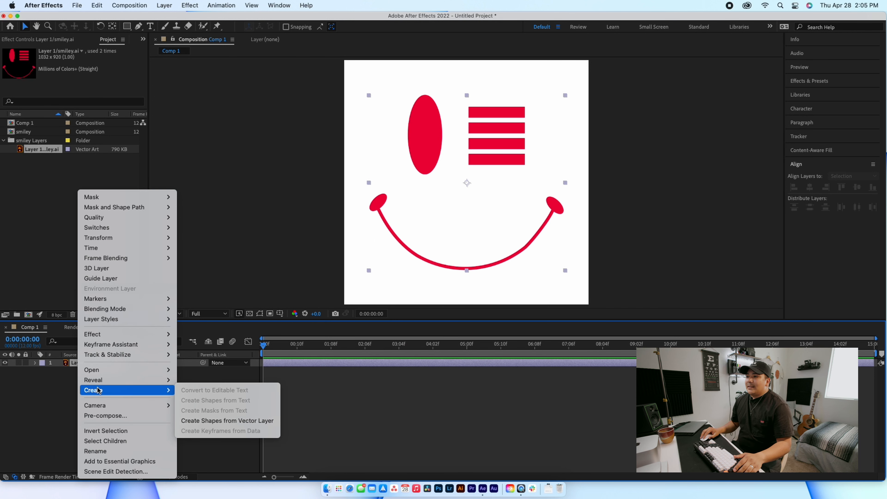
{"action": "left_click", "coordinate": [229, 421]}
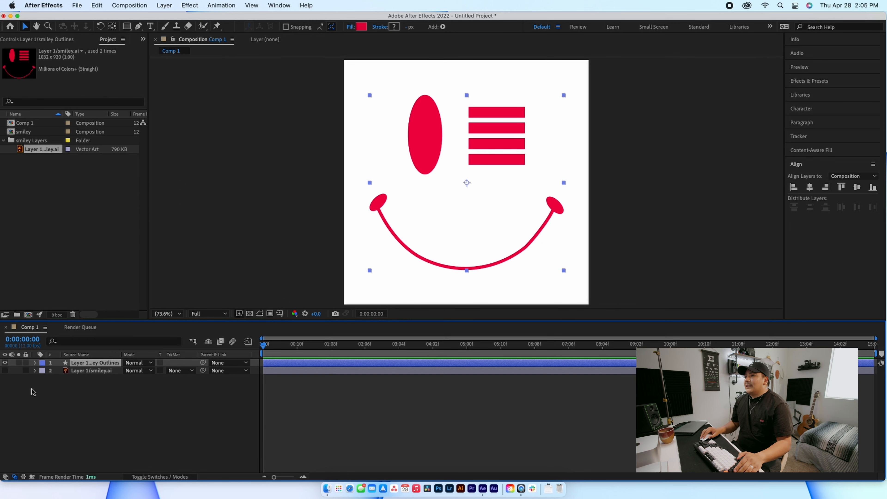
{"action": "left_click", "coordinate": [101, 371]}
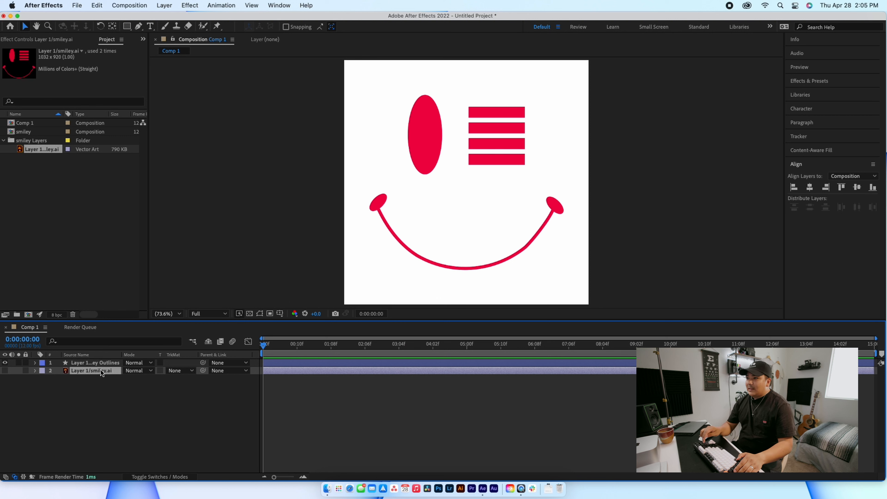
{"action": "key", "text": "Delete"}
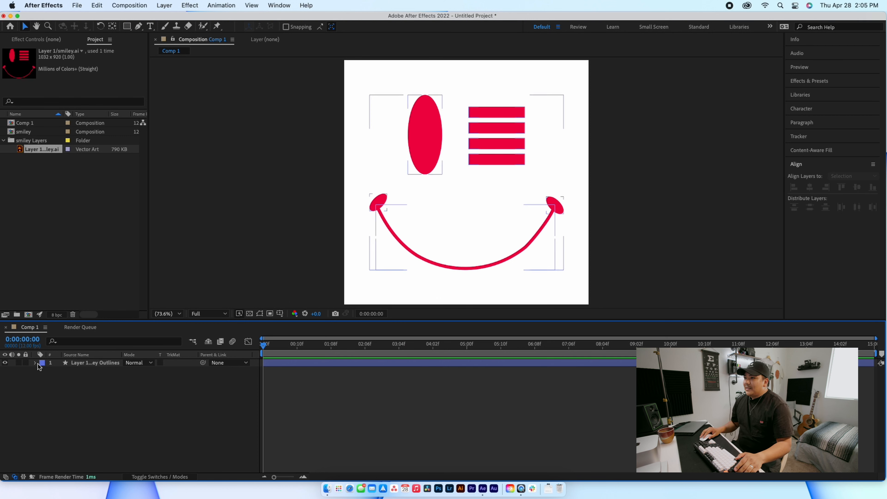
- Expand the outlines layer's contents and toggle the shape groups' visibility to identify which part of the smiley each one draws
{"action": "left_click", "coordinate": [36, 363]}
{"action": "left_click", "coordinate": [43, 371]}
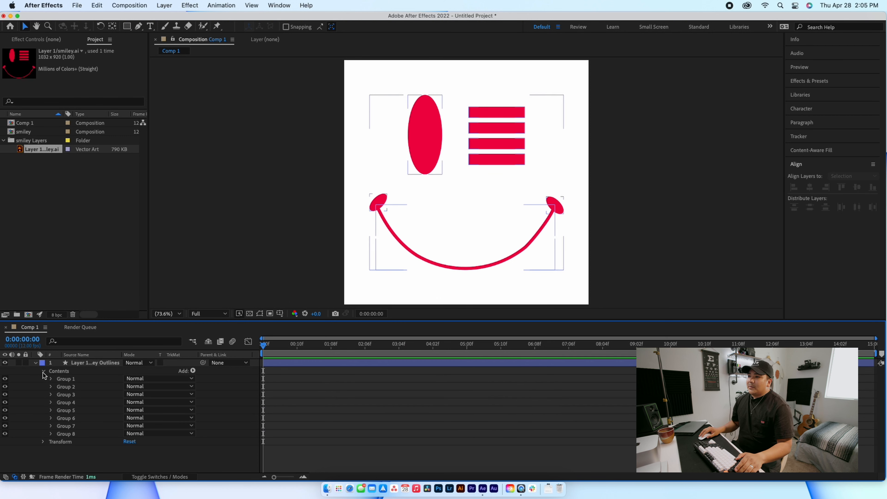
{"action": "left_click", "coordinate": [4, 379]}
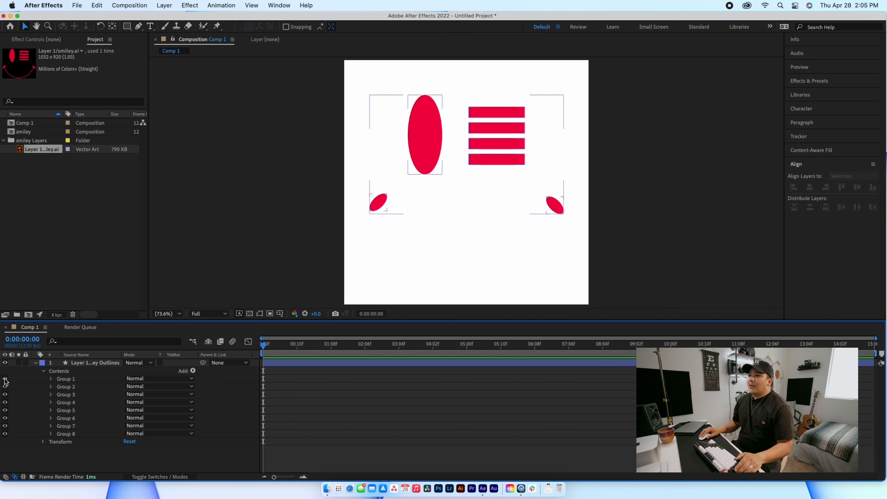
{"action": "left_click", "coordinate": [5, 379]}
{"action": "left_click", "coordinate": [6, 387]}
{"action": "left_click", "coordinate": [6, 387]}
{"action": "left_click", "coordinate": [5, 426]}
{"action": "left_click", "coordinate": [5, 426]}
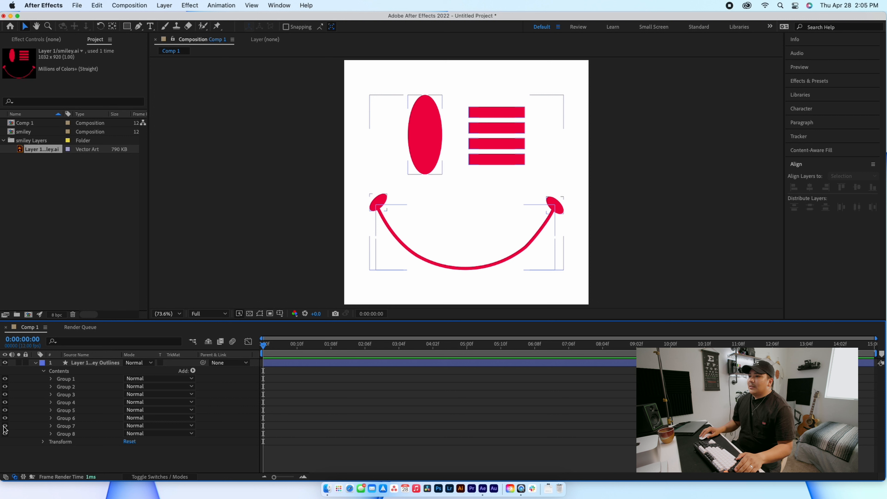
{"action": "left_click", "coordinate": [6, 429]}
{"action": "left_click", "coordinate": [6, 429]}
{"action": "left_click", "coordinate": [6, 418]}
{"action": "left_click", "coordinate": [5, 418]}
{"action": "left_click", "coordinate": [5, 410]}
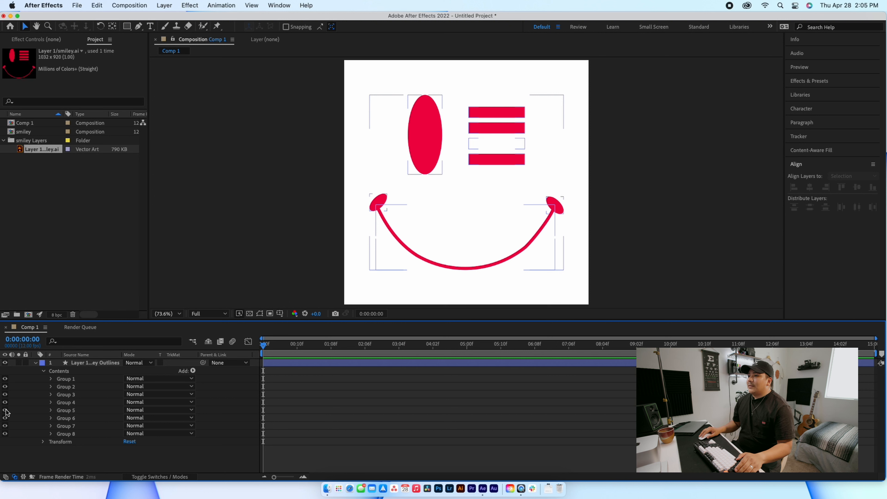
{"action": "left_click", "coordinate": [6, 410]}
{"action": "left_click", "coordinate": [6, 402]}
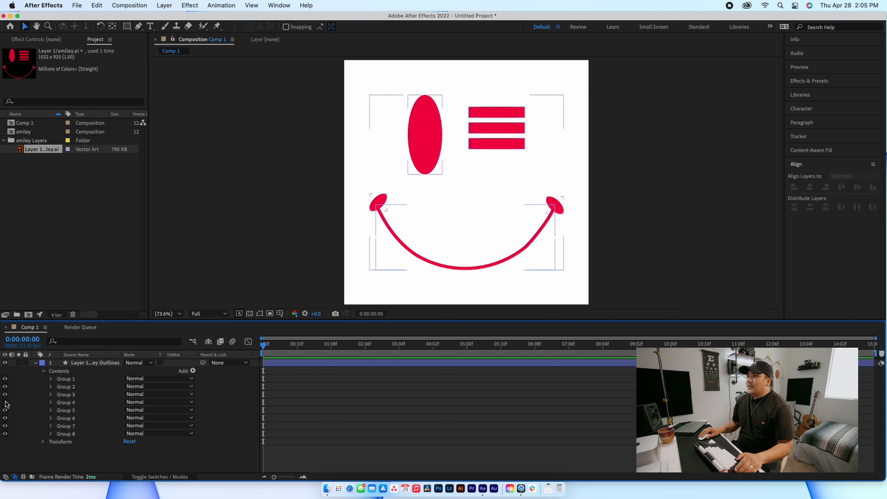
{"action": "left_click", "coordinate": [6, 403]}
- Hide Groups 4 to 7, the four horizontal bars of the right eye, and check which shape Group 8 draws
{"action": "left_click", "coordinate": [5, 403]}
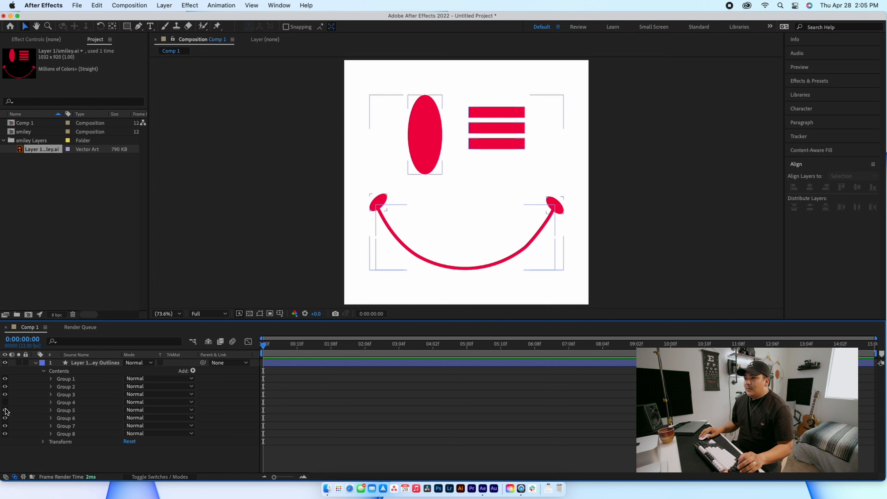
{"action": "left_click", "coordinate": [5, 410]}
{"action": "left_click", "coordinate": [6, 417]}
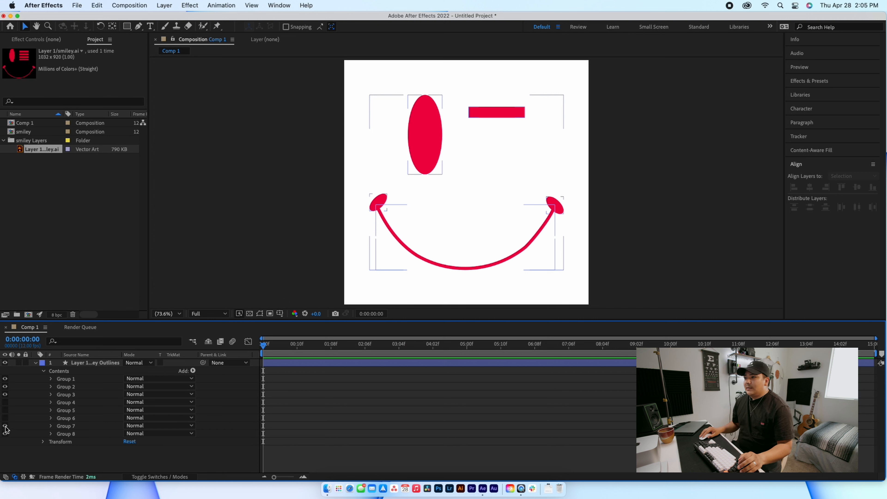
{"action": "left_click", "coordinate": [6, 426]}
{"action": "left_click", "coordinate": [94, 454]}
{"action": "left_click", "coordinate": [5, 434]}
{"action": "left_click", "coordinate": [6, 433]}
- Duplicate the left eye oval and move the copy horizontally to the right eye's place, showing the top bar only as a positioning guide
{"action": "left_click", "coordinate": [74, 436]}
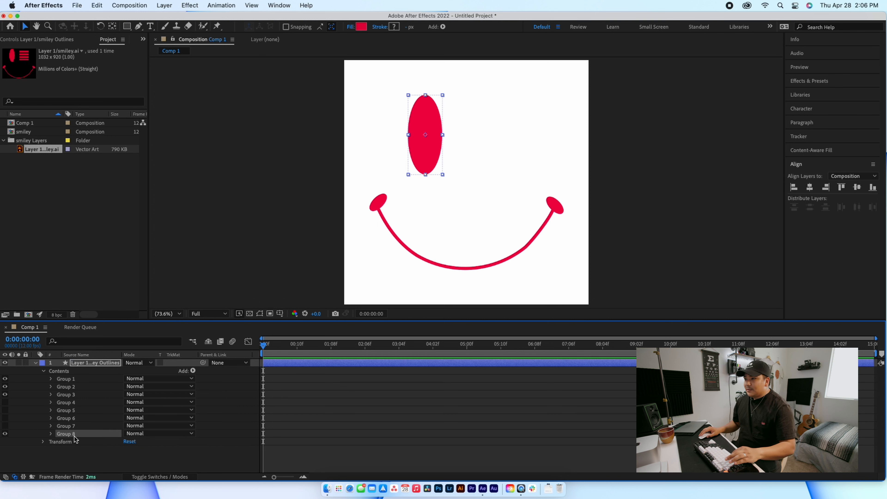
{"action": "key", "text": "super+d"}
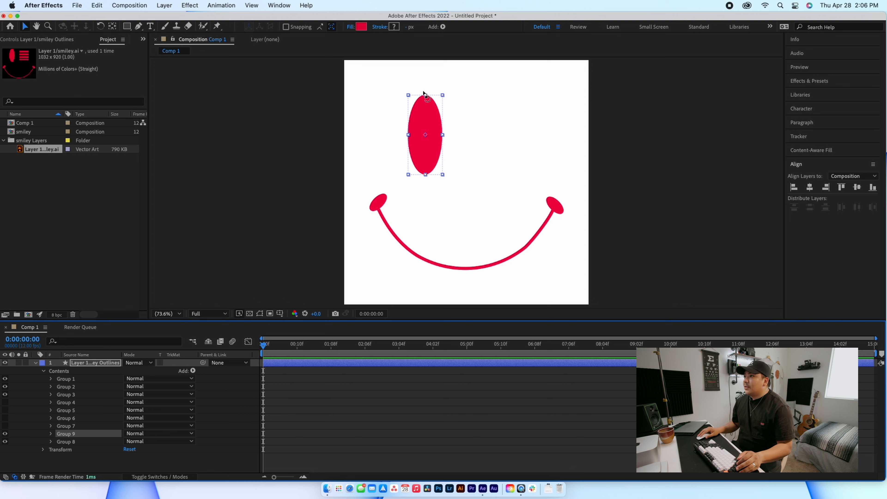
{"action": "left_click", "coordinate": [4, 426]}
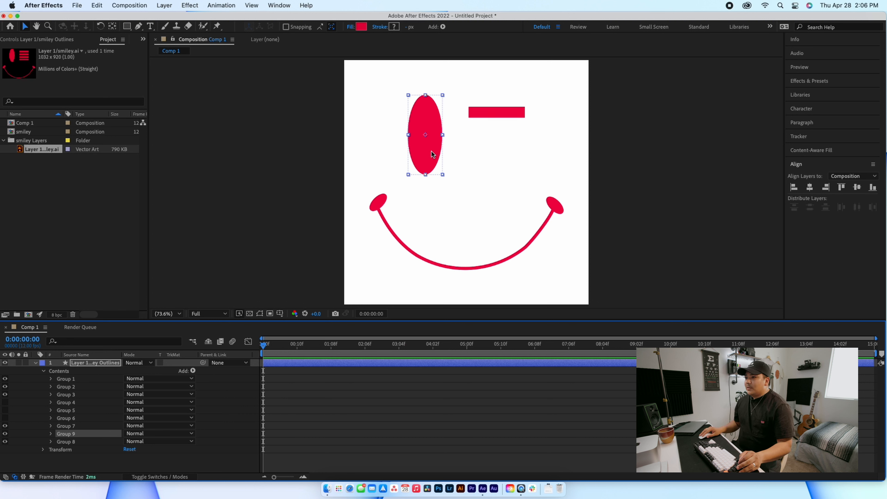
{"action": "scroll", "coordinate": [431, 150], "scroll_direction": "down", "scroll_amount": 1}
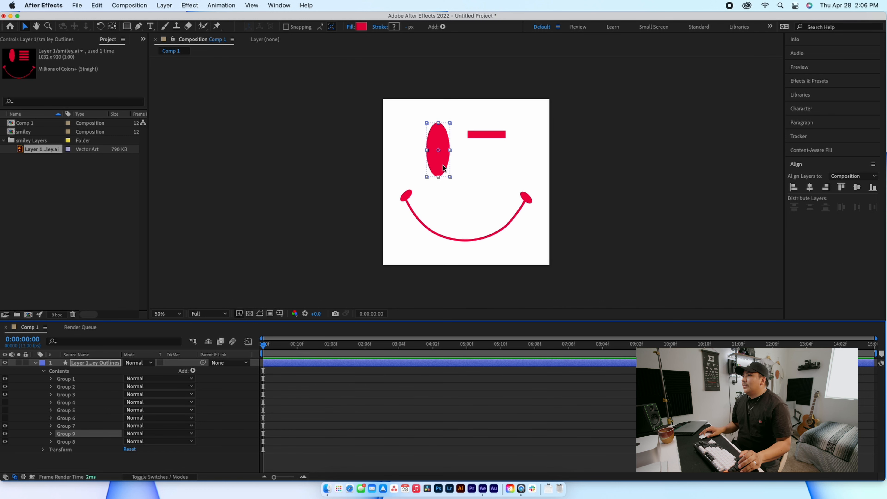
{"action": "left_click_drag", "start_coordinate": [443, 167], "coordinate": [489, 166]}
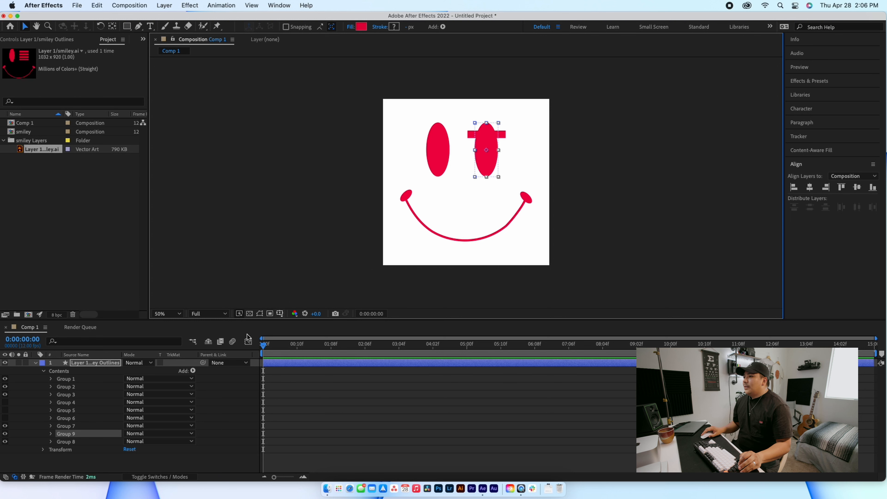
{"action": "left_click", "coordinate": [423, 319]}
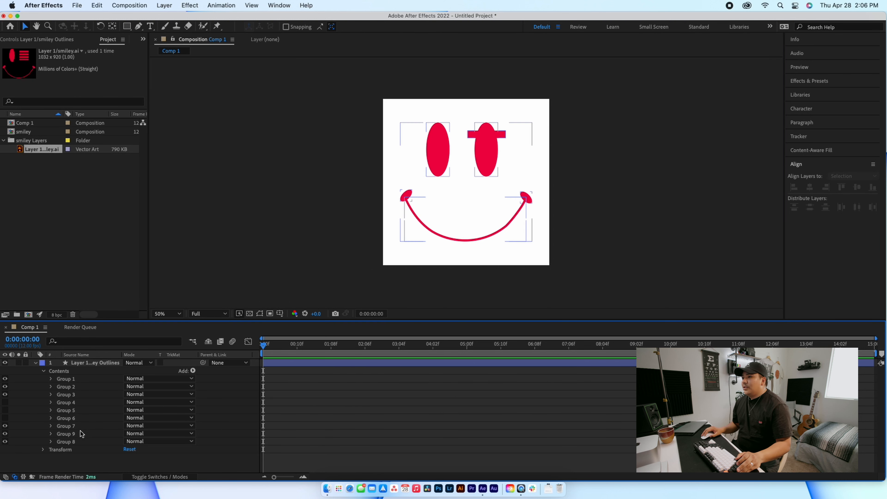
{"action": "left_click", "coordinate": [5, 426]}
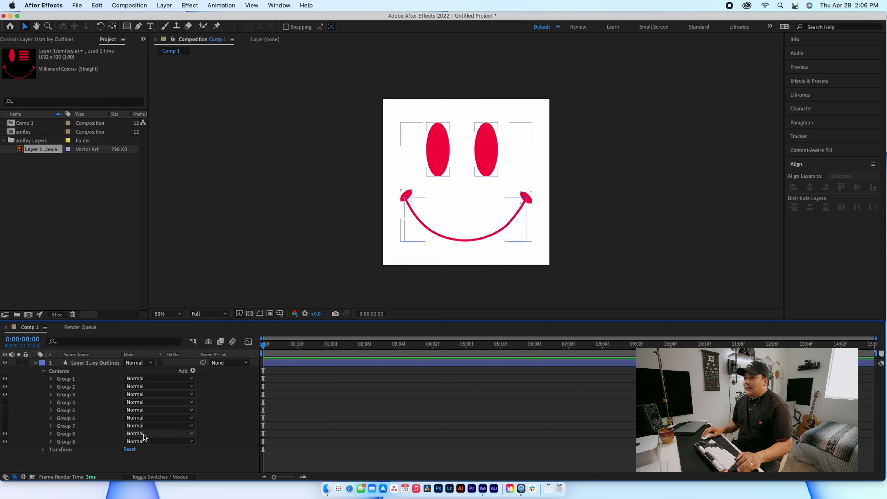
{"action": "key", "text": "shift+/"}
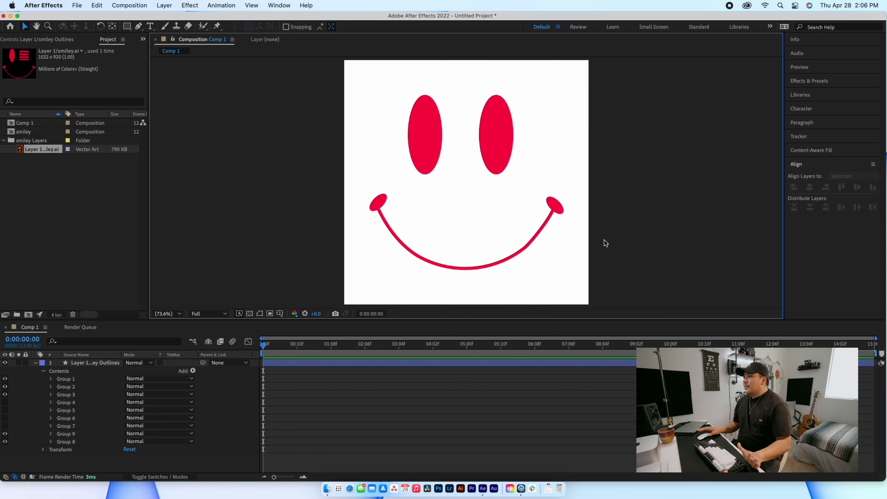
- Reveal the transform properties of Group 9, the right eye's oval
{"action": "left_click", "coordinate": [59, 434]}
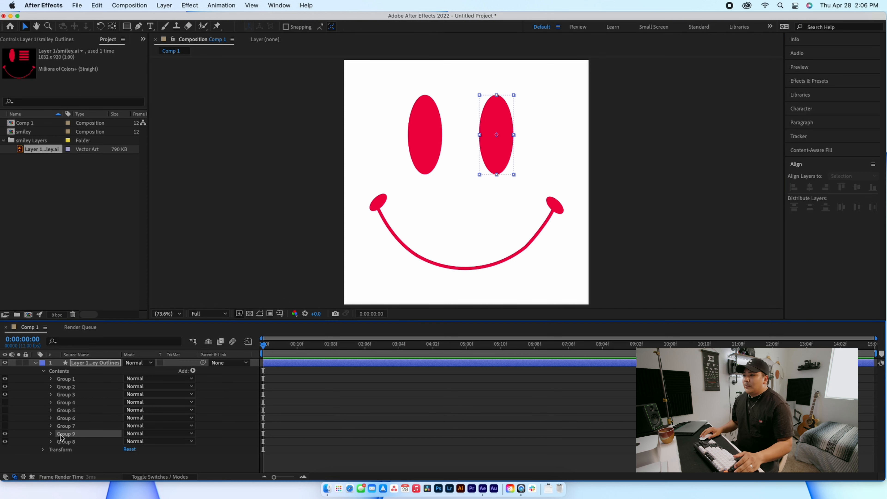
{"action": "left_click", "coordinate": [51, 434]}
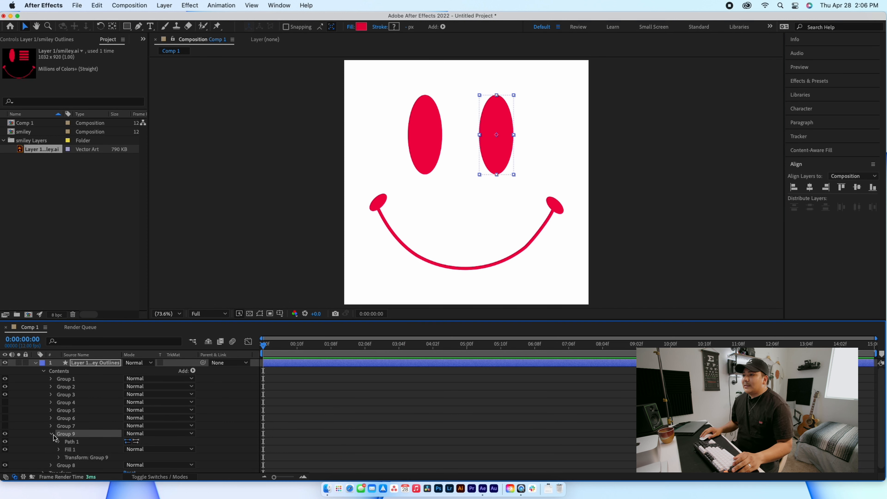
{"action": "scroll", "coordinate": [66, 453], "scroll_direction": "down", "scroll_amount": 1}
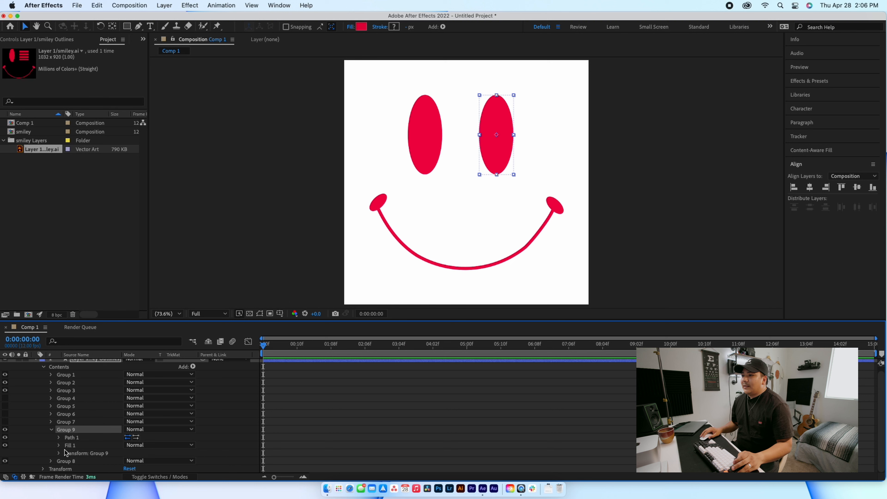
{"action": "left_click", "coordinate": [59, 453]}
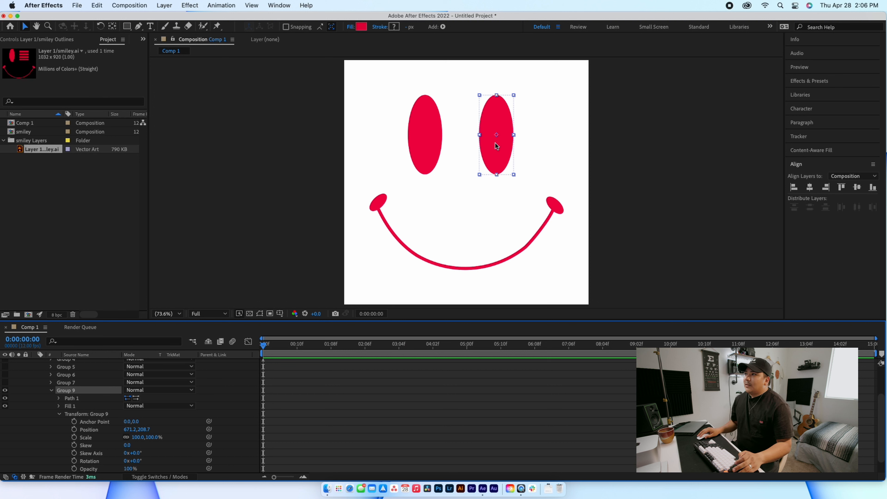
- Unlink the Scale proportions of Group 9, try squashing the oval vertically and undo the trial scaling
{"action": "left_click", "coordinate": [127, 438]}
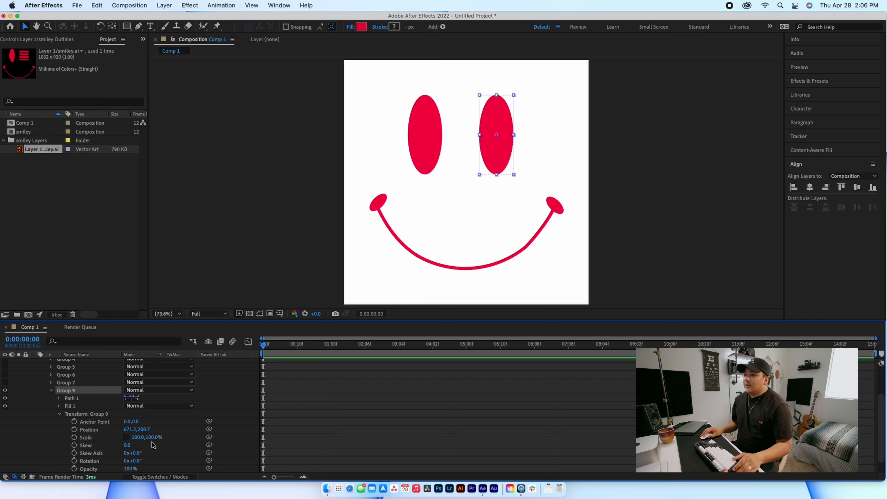
{"action": "left_click", "coordinate": [126, 436]}
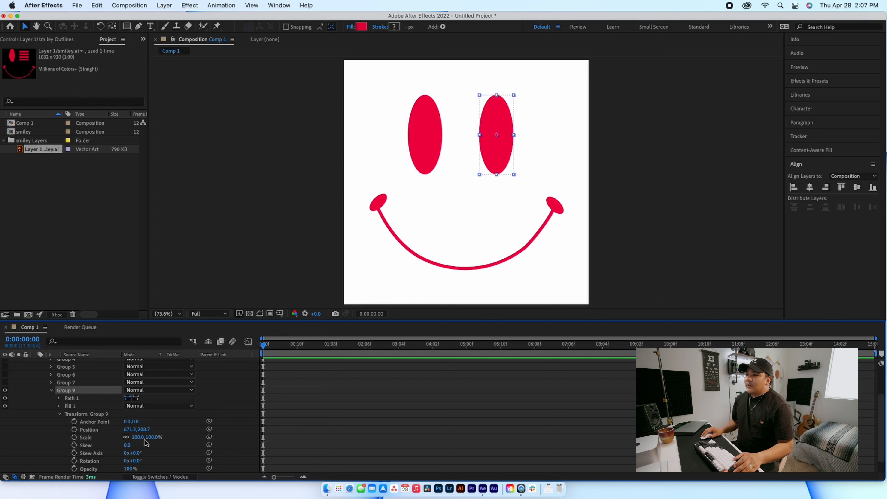
{"action": "mouse_move", "coordinate": [140, 437]}
{"action": "left_mouse_down"}
{"action": "mouse_move", "coordinate": [173, 442]}
{"action": "mouse_move", "coordinate": [132, 439]}
{"action": "mouse_move", "coordinate": [190, 440]}
{"action": "mouse_move", "coordinate": [119, 438]}
{"action": "mouse_move", "coordinate": [152, 440]}
{"action": "left_mouse_up"}
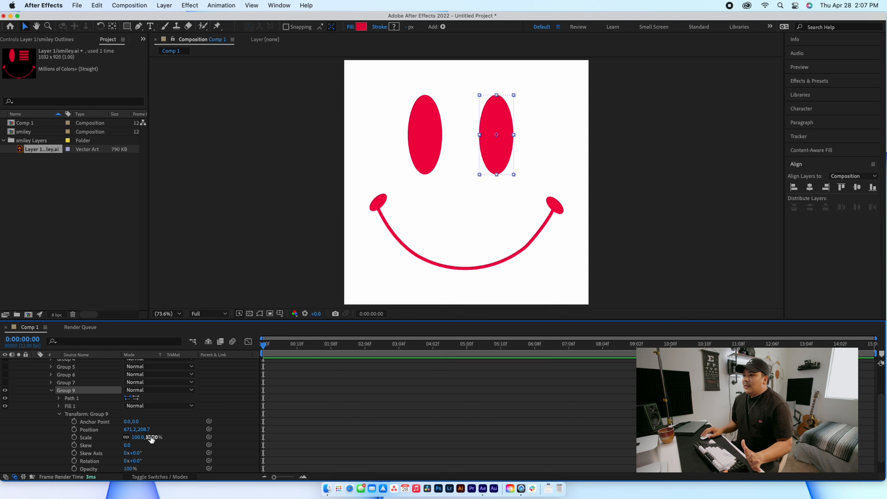
{"action": "left_click", "coordinate": [126, 437]}
{"action": "left_click_drag", "start_coordinate": [154, 437], "coordinate": [110, 439]}
{"action": "key", "text": "super+z"}
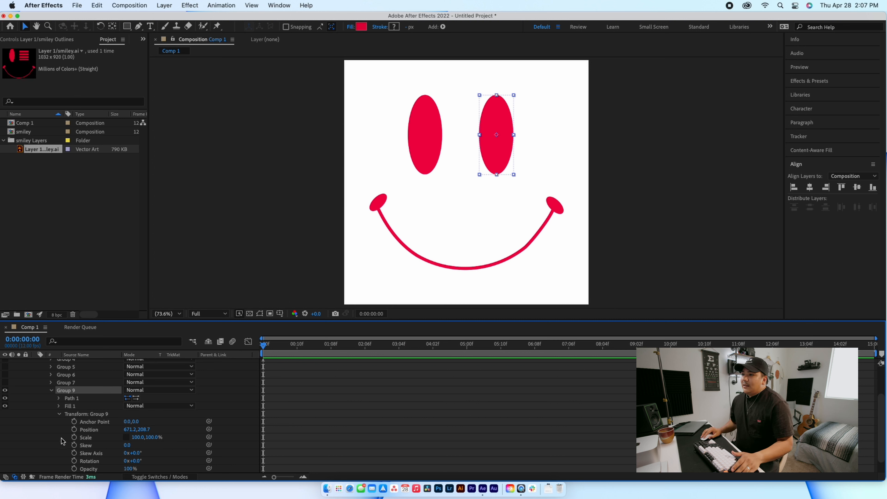
- Keyframe Group 9's Scale at 100, 100% on 0:00:00:00 and at 100, 0% on 0:00:00:10
{"action": "left_click", "coordinate": [74, 437]}
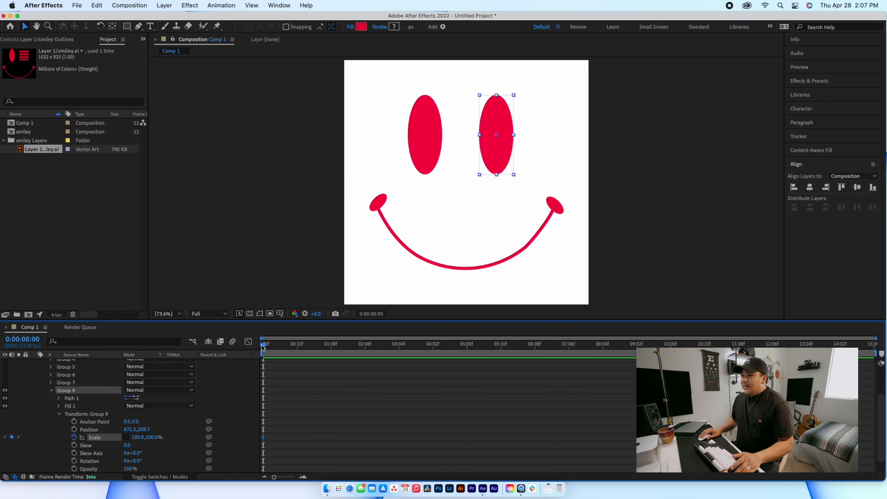
{"action": "scroll", "coordinate": [264, 347], "scroll_direction": "down", "scroll_amount": 1}
{"action": "scroll", "coordinate": [299, 396], "scroll_direction": "down", "scroll_amount": 1}
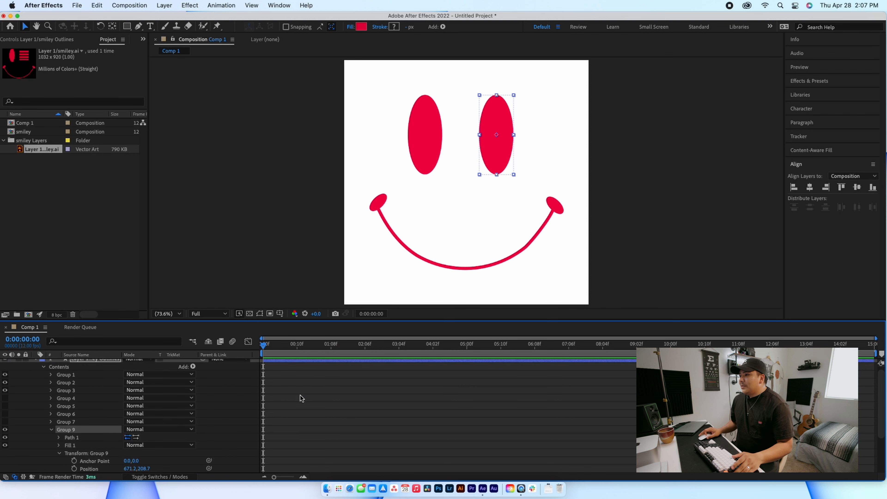
{"action": "left_click_drag", "start_coordinate": [265, 347], "coordinate": [303, 353]}
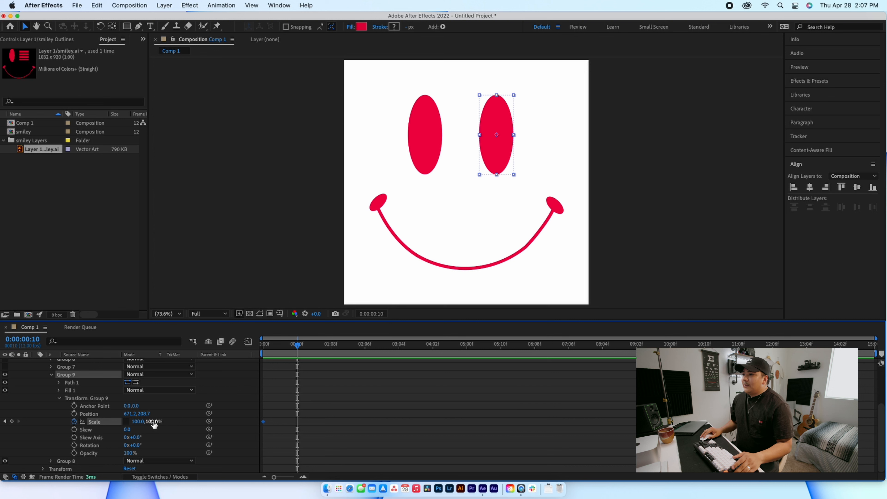
{"action": "left_click_drag", "start_coordinate": [154, 424], "coordinate": [158, 428]}
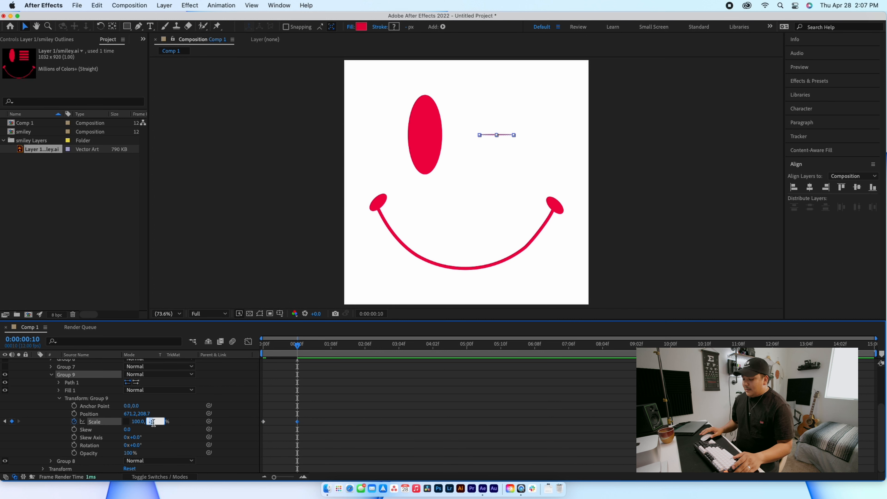
{"action": "type", "text": "0"}
{"action": "key", "text": "Return"}
- Preview the right eye's squash animation from the start of the composition
{"action": "left_click_drag", "start_coordinate": [298, 345], "coordinate": [250, 347]}
{"action": "left_click", "coordinate": [254, 264]}
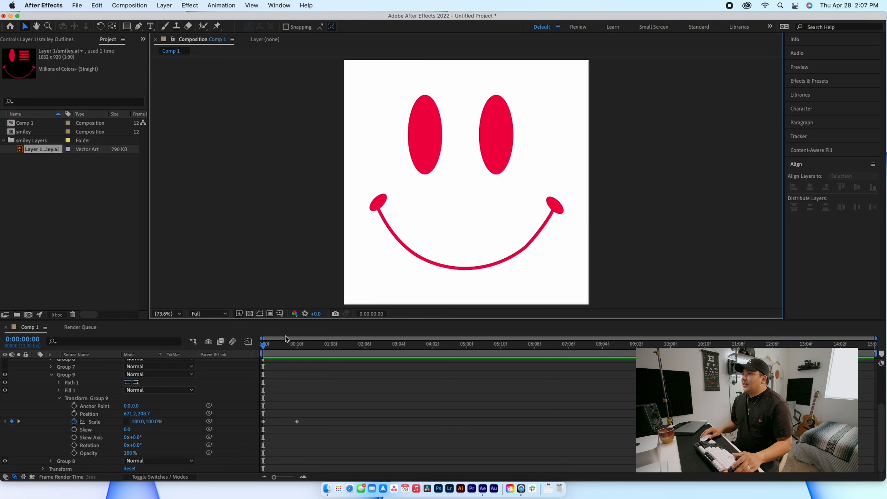
{"action": "key", "text": "space"}
{"action": "key", "text": "space"}
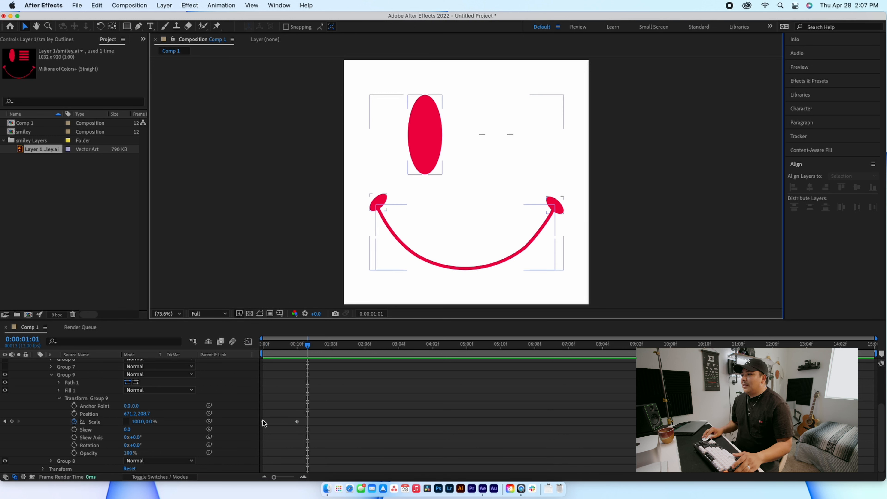
- Try a faster squash by moving the second Scale keyframe to about frame 5, and preview it from the start
{"action": "left_click_drag", "start_coordinate": [297, 421], "coordinate": [282, 425]}
{"action": "key", "text": "Home"}
{"action": "key", "text": "space"}
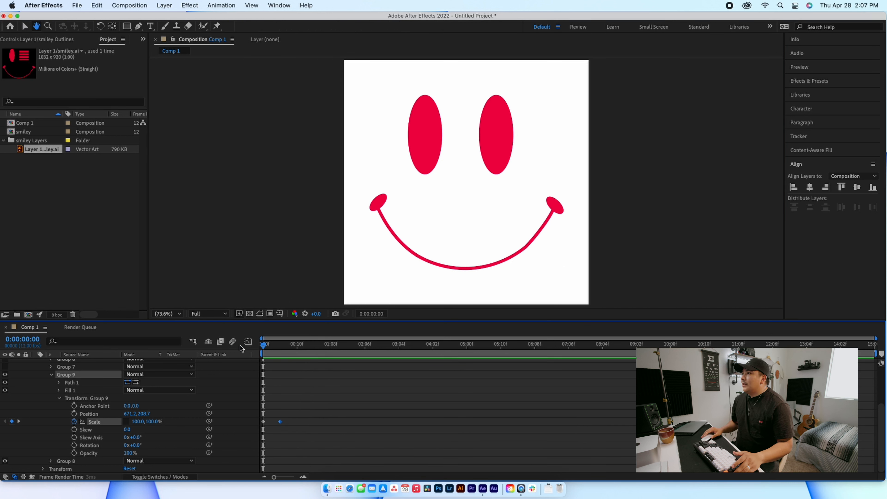
{"action": "key", "text": "space"}
{"action": "key", "text": "Home"}
{"action": "key", "text": "space"}
{"action": "key", "text": "space"}
{"action": "key", "text": "Home"}
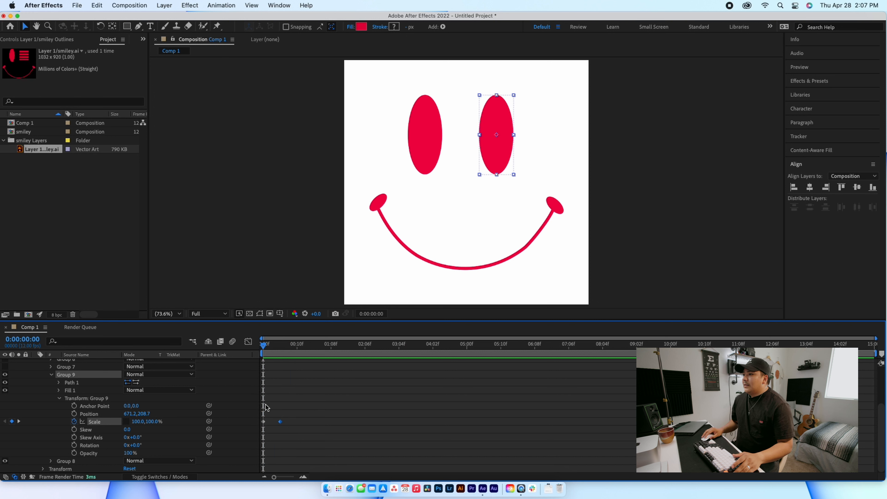
- Move the second Scale keyframe of Group 9 to 0:00:00:03 and preview the quicker squash
{"action": "left_click_drag", "start_coordinate": [281, 425], "coordinate": [274, 424]}
{"action": "key", "text": "space"}
{"action": "key", "text": "space"}
{"action": "key", "text": "space"}
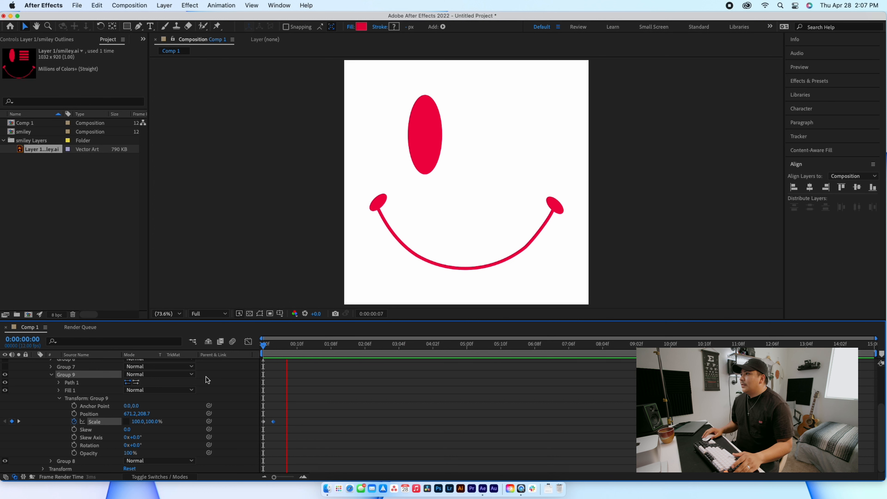
{"action": "key", "text": "space"}
{"action": "key", "text": "space"}
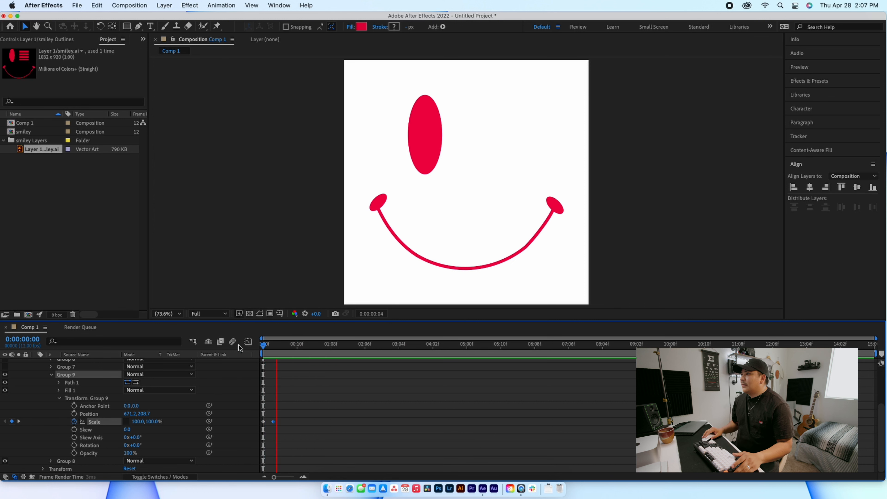
{"action": "key", "text": "space"}
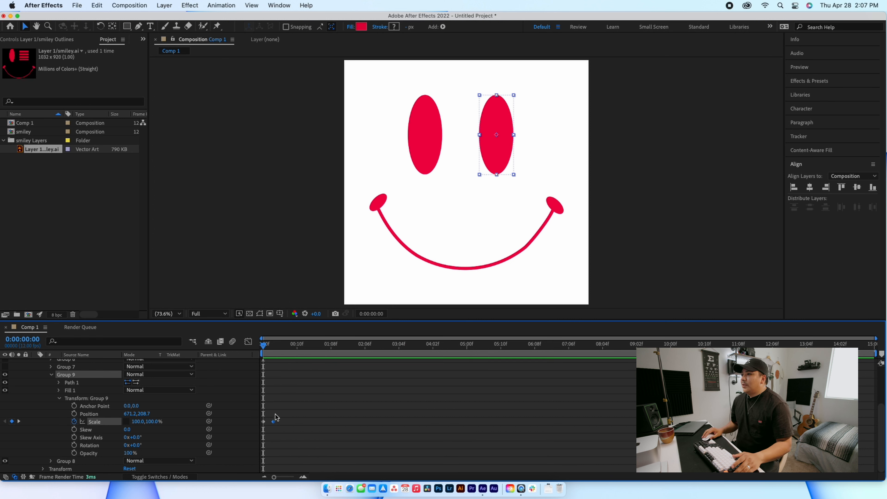
- Apply Easy Ease to both Scale keyframes, preview the motion and set the current time to 0:00:00:03
{"action": "left_click", "coordinate": [279, 424]}
{"action": "key", "text": "space"}
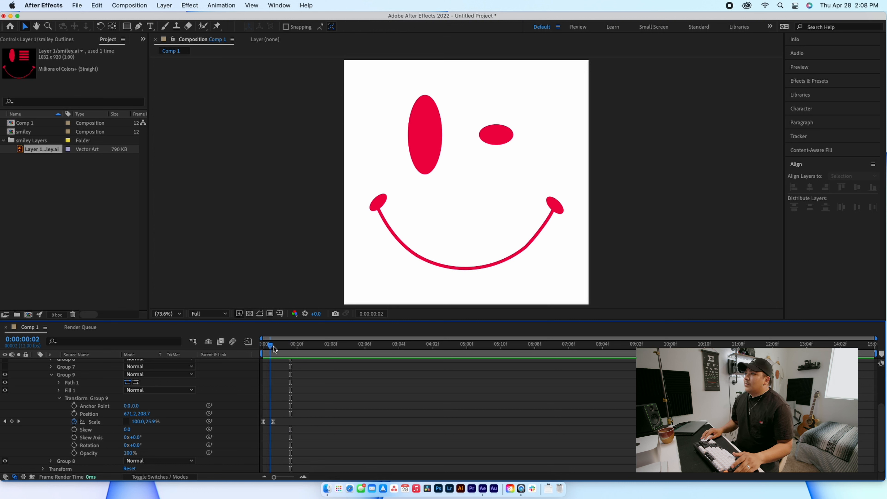
{"action": "left_click_drag", "start_coordinate": [264, 351], "coordinate": [276, 351]}
- Collapse Group 9 and make Groups 4 to 7, the right eye's four bars, visible again
{"action": "left_click", "coordinate": [89, 398]}
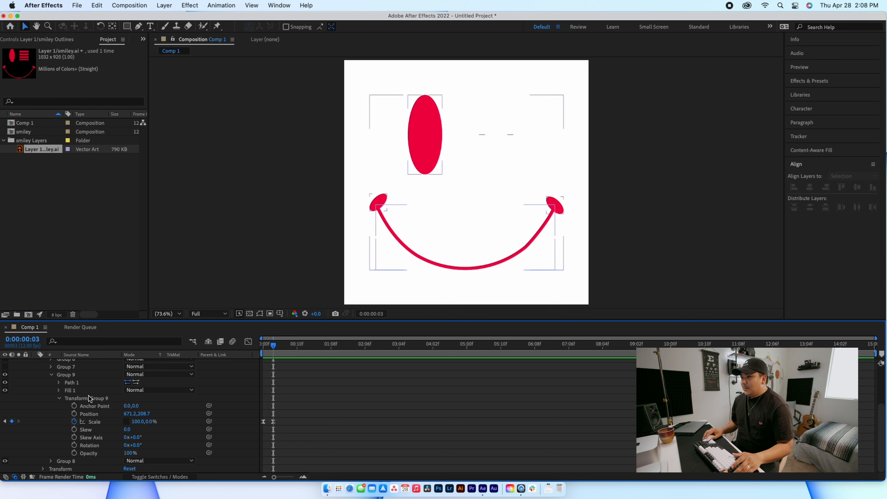
{"action": "left_click", "coordinate": [59, 399]}
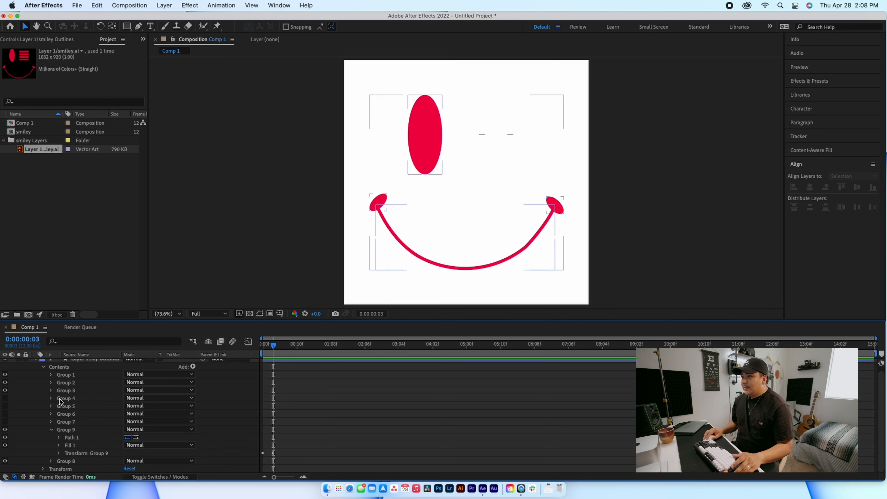
{"action": "left_click", "coordinate": [51, 430]}
{"action": "left_click_drag", "start_coordinate": [5, 426], "coordinate": [5, 402]}
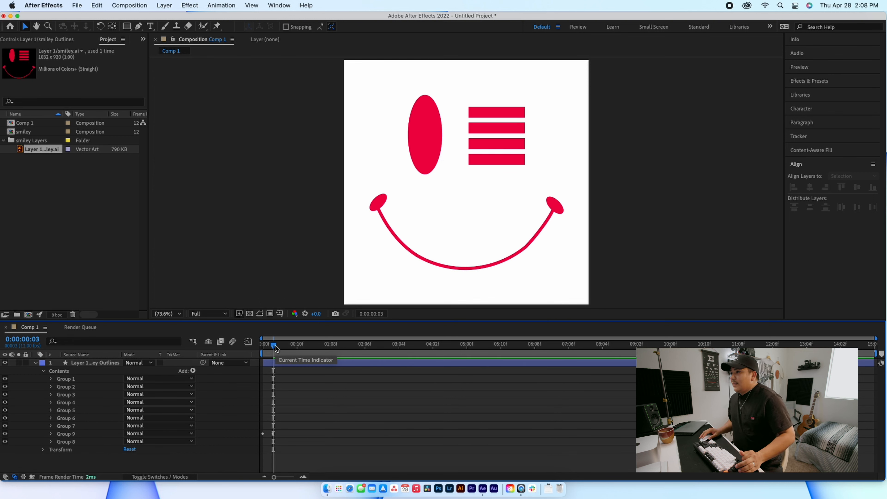
- Set a Position keyframe for Group 4, the lowest bar, at 0:00:00:09
{"action": "left_click_drag", "start_coordinate": [275, 346], "coordinate": [294, 346]}
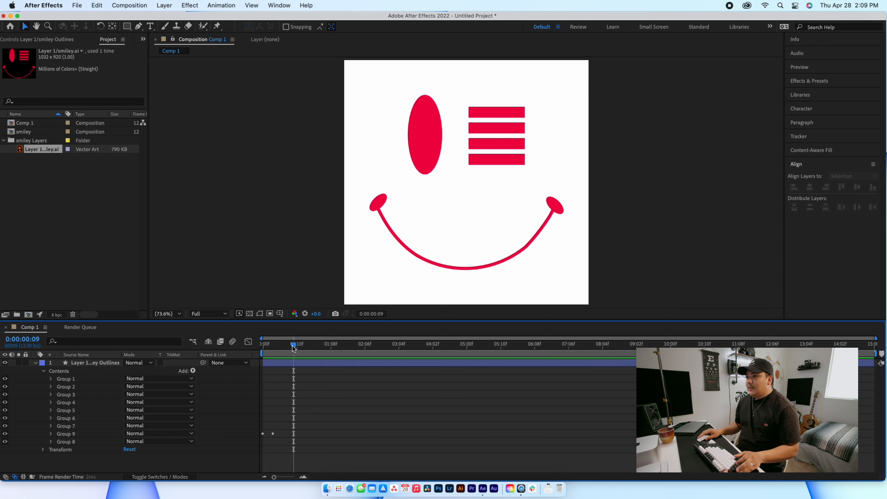
{"action": "left_click", "coordinate": [51, 402]}
{"action": "left_click", "coordinate": [58, 425]}
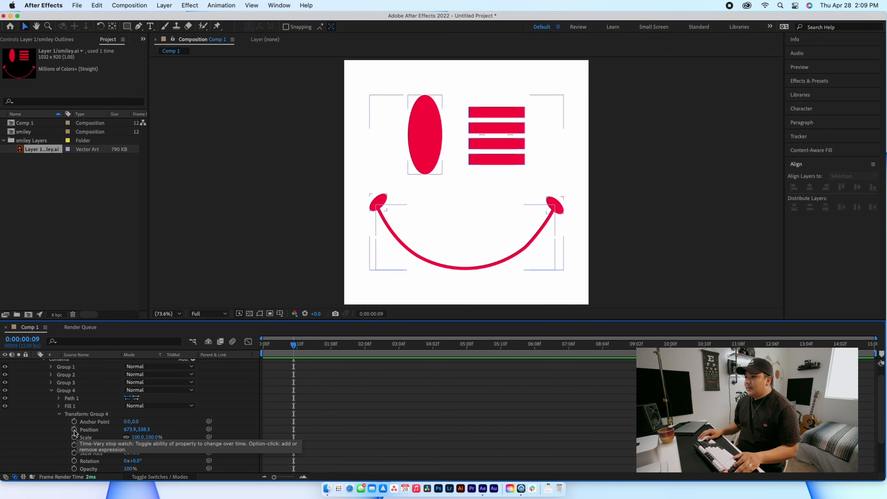
{"action": "left_click", "coordinate": [74, 430]}
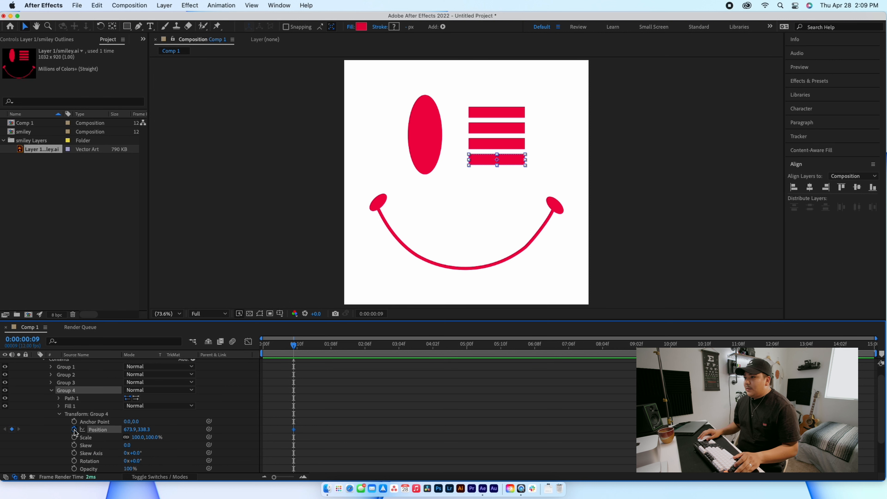
- Expand the remaining bar groups and set a Position keyframe for Group 7, the uppermost bar, at 0:00:00:09
{"action": "scroll", "coordinate": [104, 415], "scroll_direction": "down", "scroll_amount": 5}
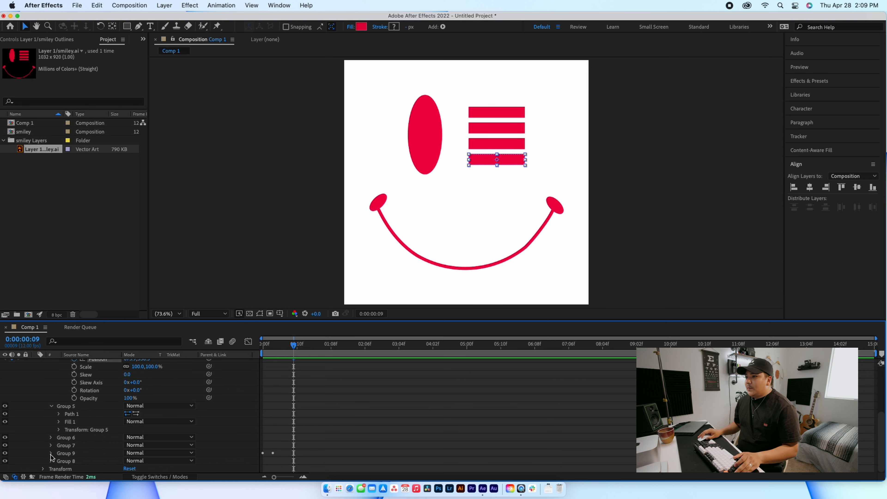
{"action": "left_click", "coordinate": [51, 437]}
{"action": "left_click", "coordinate": [51, 446]}
{"action": "left_click", "coordinate": [58, 446]}
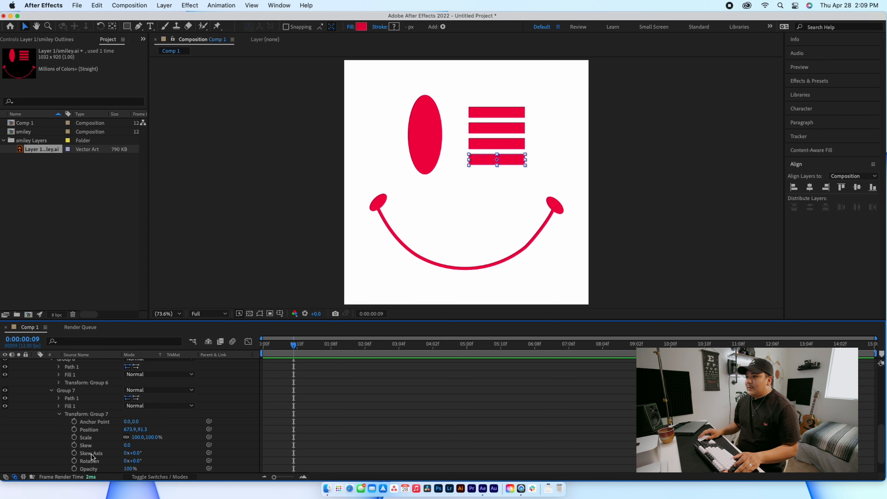
{"action": "left_click", "coordinate": [75, 430]}
{"action": "left_click", "coordinate": [64, 391]}
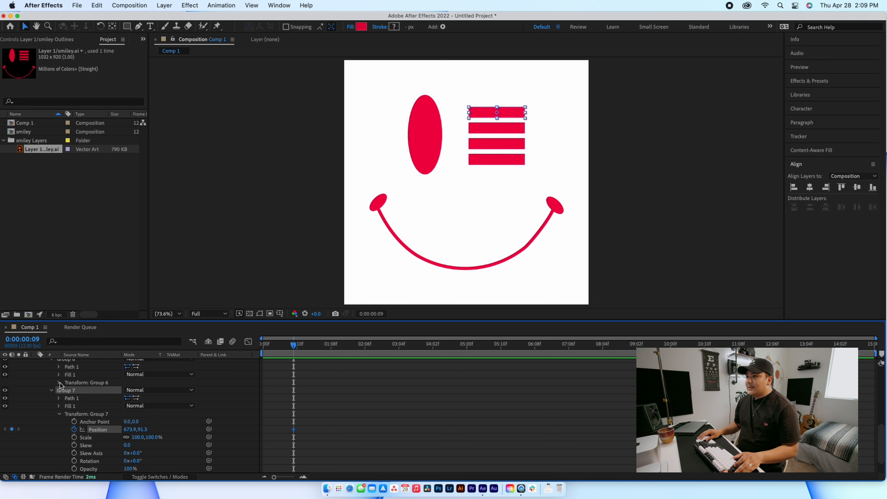
- Set Position keyframes at 0:00:00:09 for Groups 6 and 5, the two middle bars
{"action": "left_click", "coordinate": [59, 382]}
{"action": "left_click", "coordinate": [74, 398]}
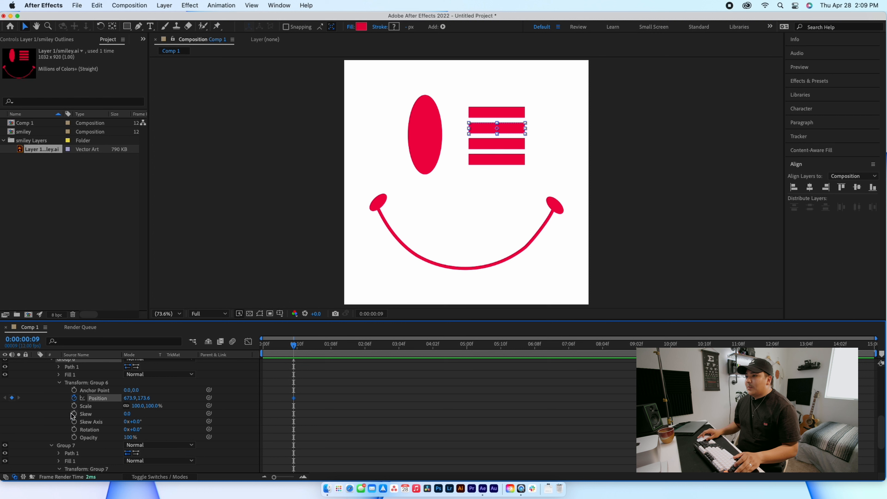
{"action": "scroll", "coordinate": [73, 414], "scroll_direction": "up", "scroll_amount": 3}
{"action": "scroll", "coordinate": [64, 399], "scroll_direction": "up", "scroll_amount": 5}
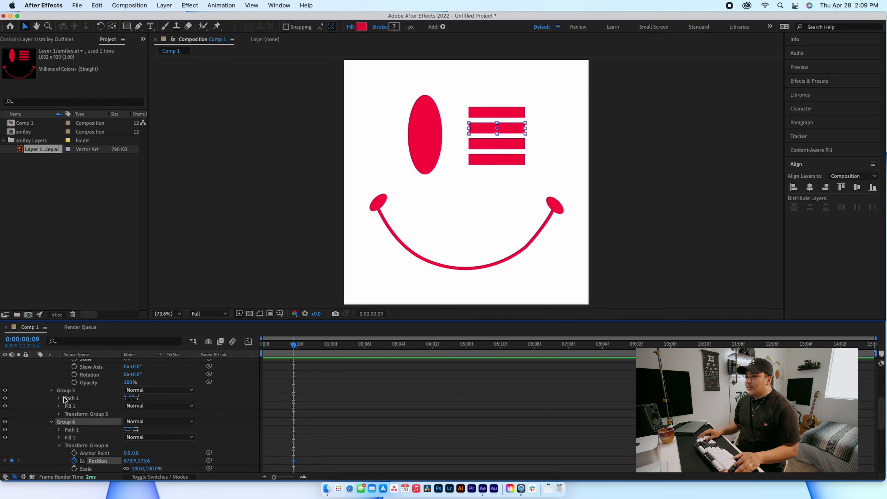
{"action": "left_click", "coordinate": [59, 414]}
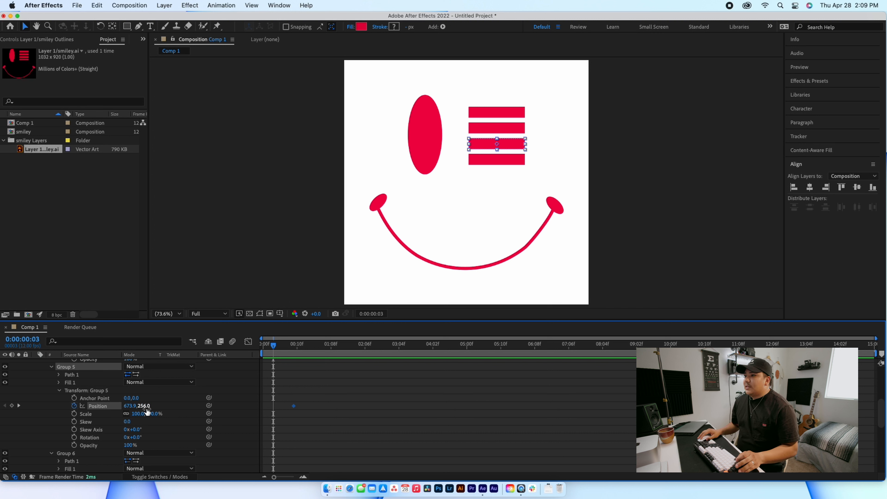
- At 0:00:00:03, keyframe the four bars' vertical Position so they stack at the right eye's centre, with Groups 4 and 5 at 205
{"action": "mouse_move", "coordinate": [144, 406]}
{"action": "left_mouse_down"}
{"action": "mouse_move", "coordinate": [119, 406]}
{"action": "mouse_move", "coordinate": [126, 406]}
{"action": "left_mouse_up"}
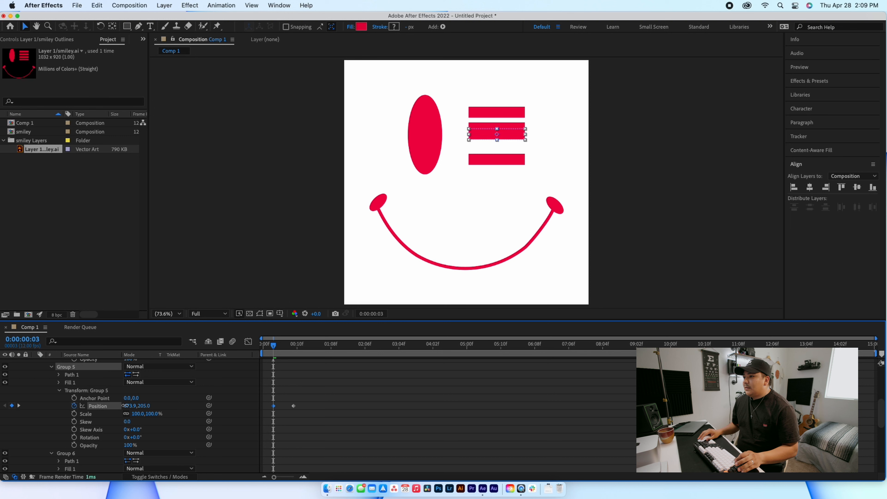
{"action": "scroll", "coordinate": [171, 401], "scroll_direction": "down", "scroll_amount": 5}
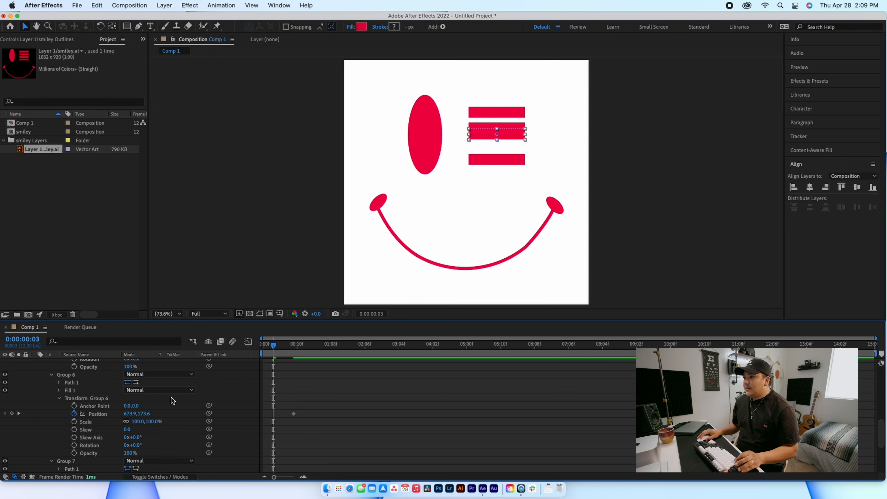
{"action": "left_click_drag", "start_coordinate": [145, 408], "coordinate": [155, 406]}
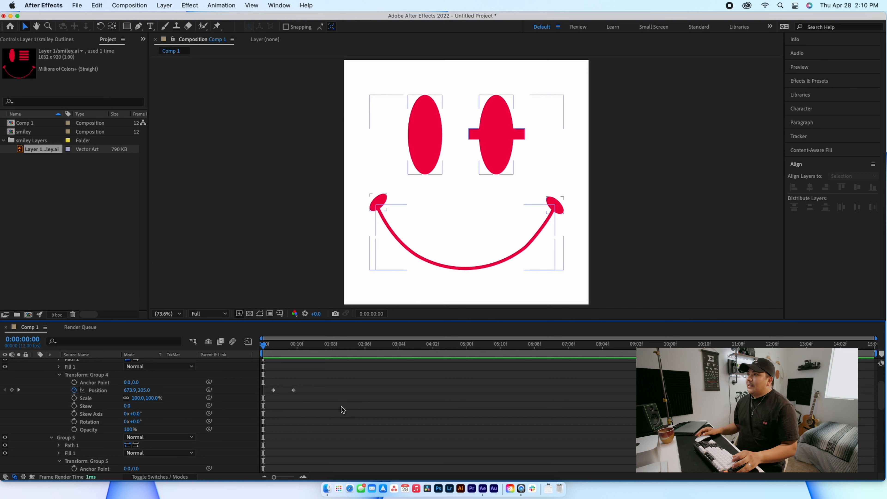
- Play back the eye animation, try shifting Group 4's Position keyframes to 0:00:00:08 and 0:00:01:02, and play it back again
{"action": "key", "text": "space"}
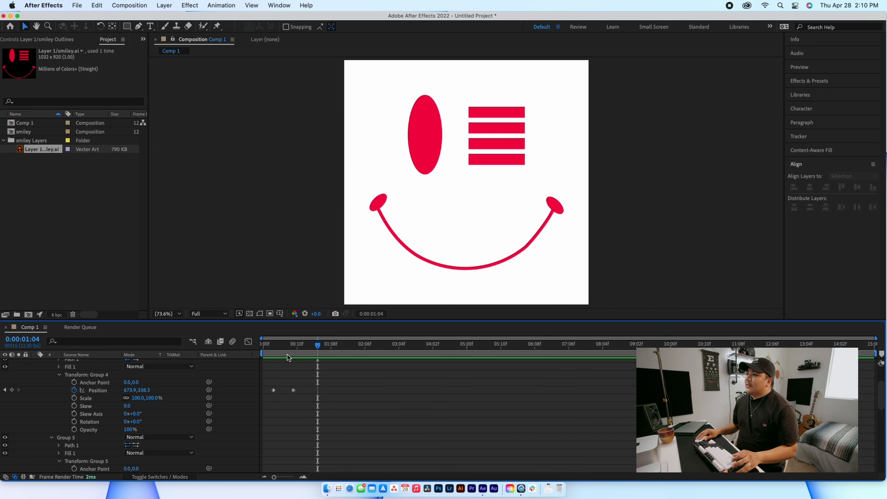
{"action": "key", "text": "space"}
{"action": "left_click_drag", "start_coordinate": [315, 388], "coordinate": [293, 394]}
{"action": "left_click_drag", "start_coordinate": [300, 347], "coordinate": [263, 347]}
{"action": "left_click", "coordinate": [262, 364]}
{"action": "key", "text": "space"}
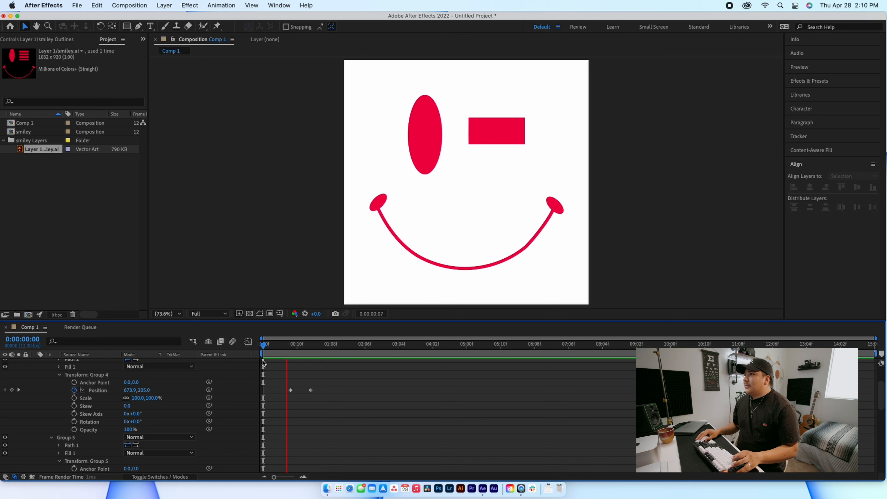
{"action": "key", "text": "space"}
- Move the end Position keyframes of the four bar groups to 0:00:01:08 and play back the slower opening
{"action": "left_click_drag", "start_coordinate": [293, 457], "coordinate": [332, 462]}
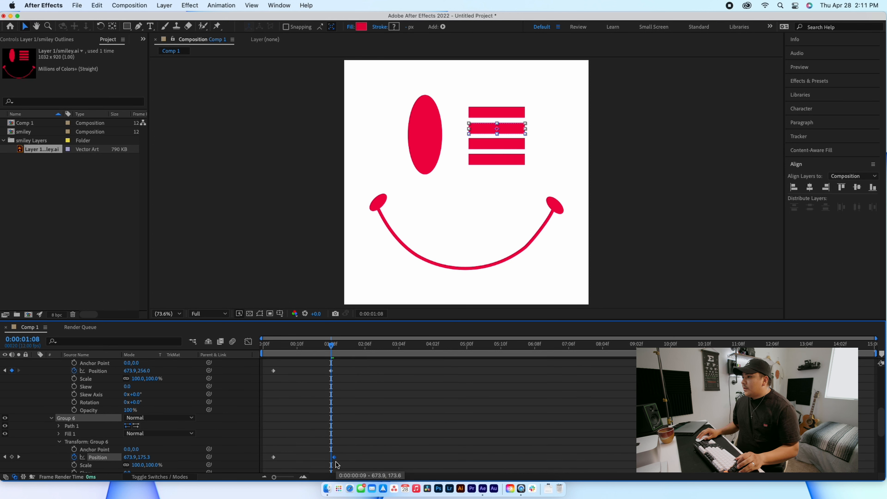
{"action": "scroll", "coordinate": [357, 450], "scroll_direction": "down", "scroll_amount": 8}
{"action": "left_click_drag", "start_coordinate": [293, 411], "coordinate": [331, 414]}
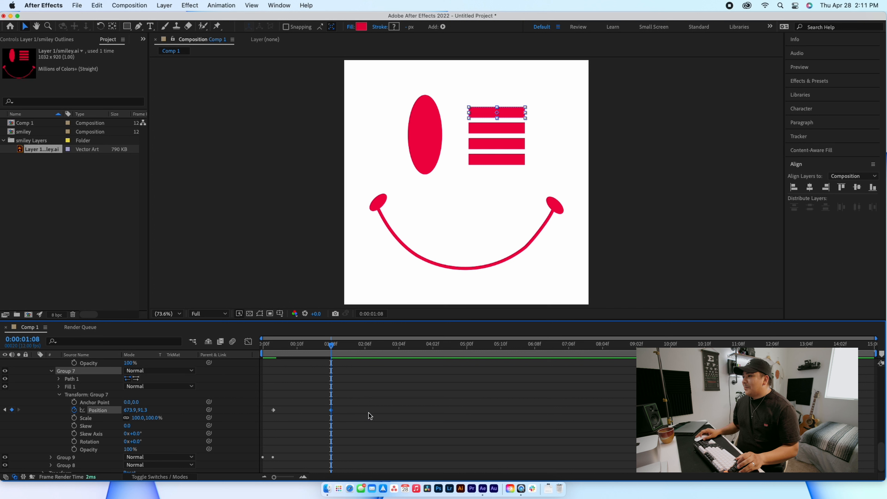
{"action": "scroll", "coordinate": [369, 414], "scroll_direction": "up", "scroll_amount": 15}
{"action": "left_click_drag", "start_coordinate": [308, 344], "coordinate": [262, 345]}
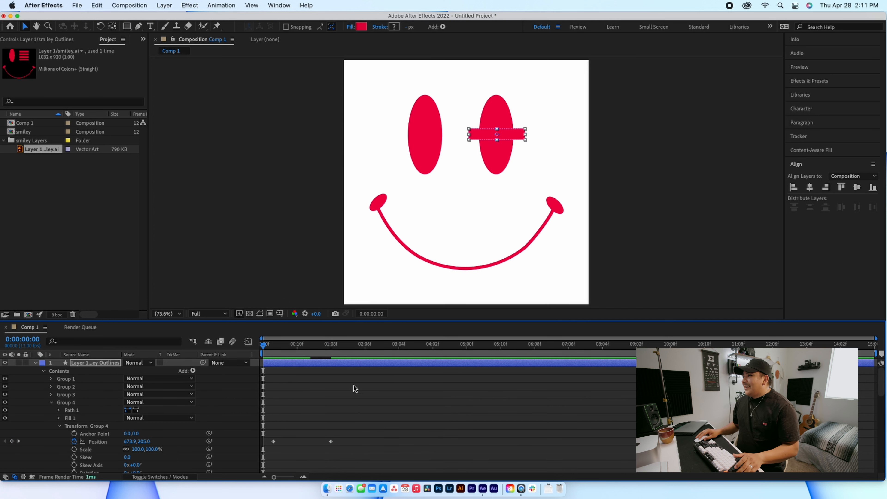
{"action": "left_click", "coordinate": [355, 388]}
{"action": "key", "text": "space"}
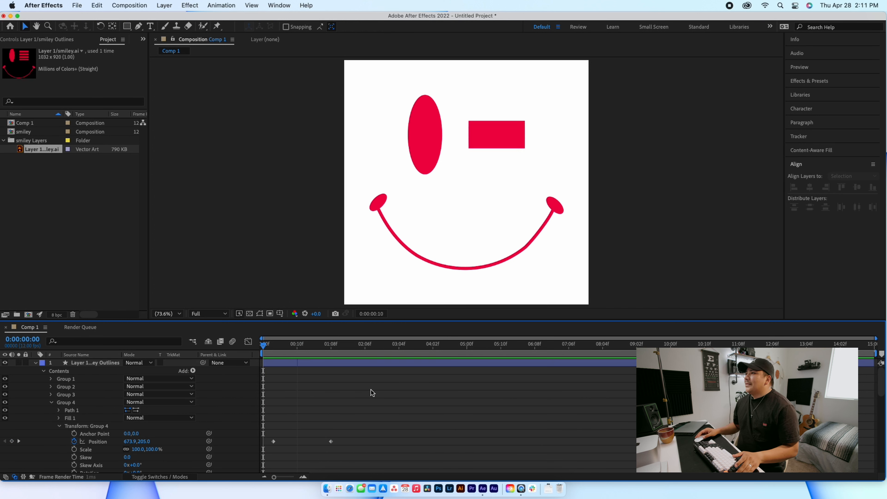
- Move the end Position keyframes of Groups 4 to 7 to 0:00:01:02
{"action": "scroll", "coordinate": [372, 430], "scroll_direction": "down", "scroll_amount": 5}
{"action": "left_click", "coordinate": [320, 345]}
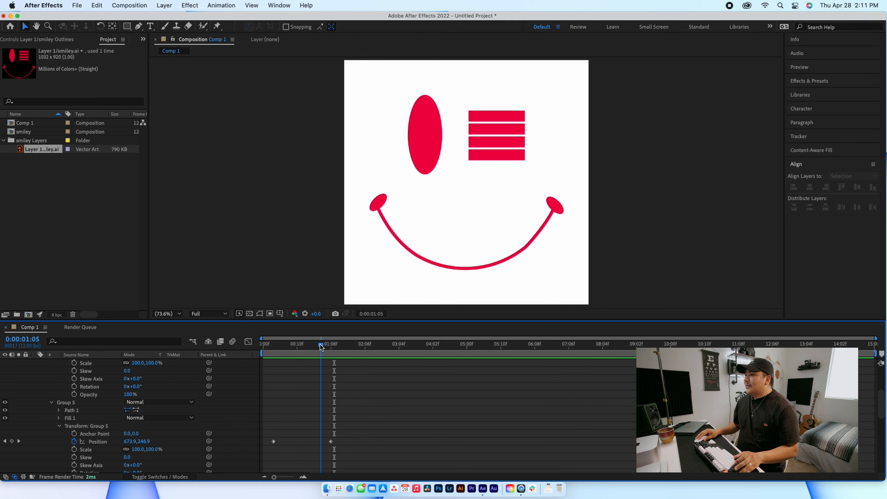
{"action": "left_click_drag", "start_coordinate": [320, 346], "coordinate": [311, 346]}
{"action": "scroll", "coordinate": [351, 397], "scroll_direction": "down", "scroll_amount": 3}
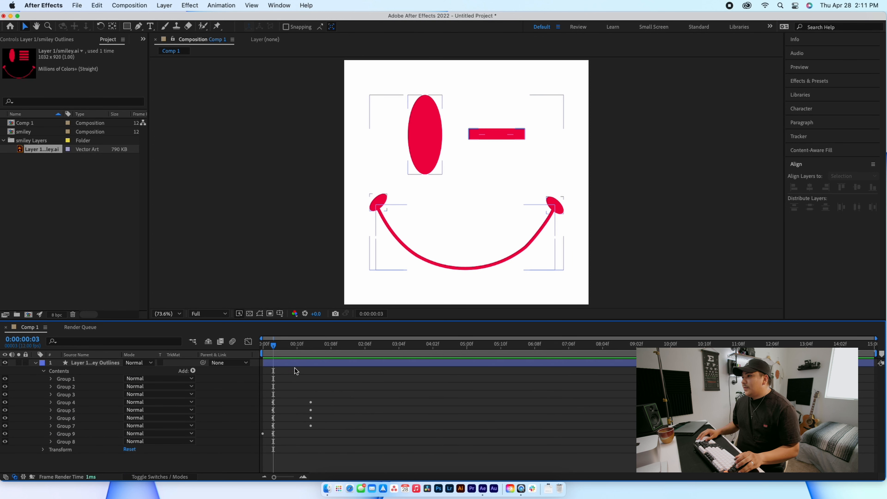
- Combine the four bar groups, Groups 4 to 7, into one shape group
{"action": "left_click", "coordinate": [87, 405]}
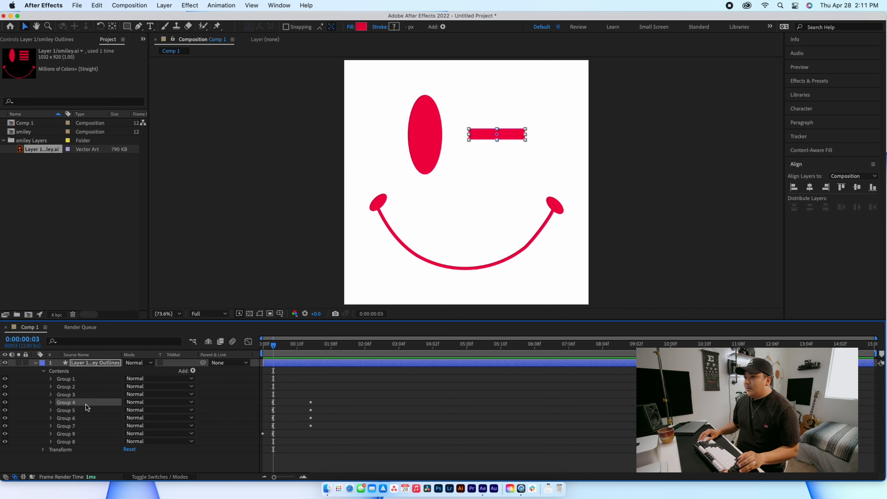
{"action": "left_click", "coordinate": [85, 429], "text": "shift"}
{"action": "right_click", "coordinate": [90, 421]}
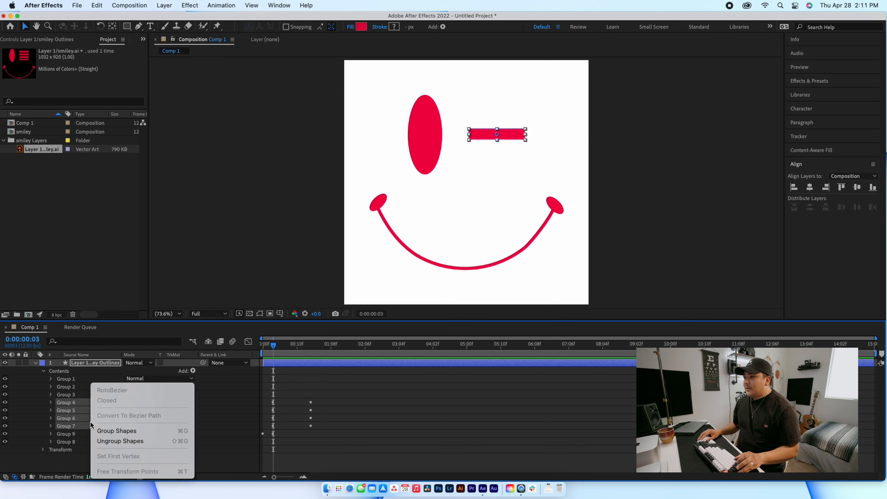
{"action": "left_click", "coordinate": [114, 431]}
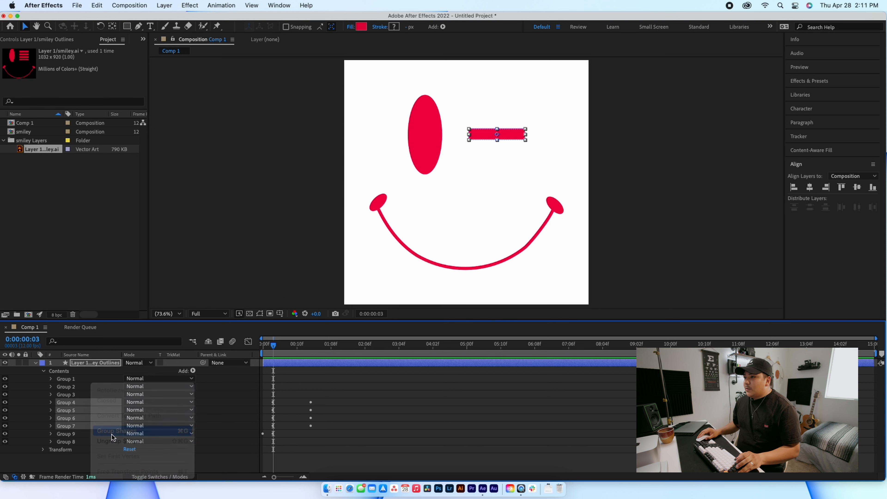
- Check where the bars overlap the oval, and shift the combined bar group's keyframes to 0:00:00:07 and 0:00:01:06
{"action": "mouse_move", "coordinate": [275, 346]}
{"action": "left_mouse_down"}
{"action": "mouse_move", "coordinate": [263, 346]}
{"action": "mouse_move", "coordinate": [275, 351]}
{"action": "left_mouse_up"}
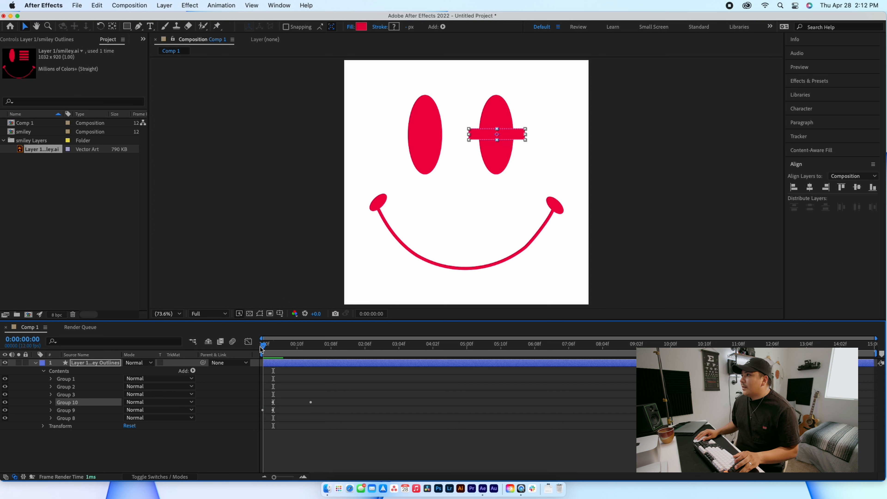
{"action": "left_click_drag", "start_coordinate": [261, 347], "coordinate": [271, 350]}
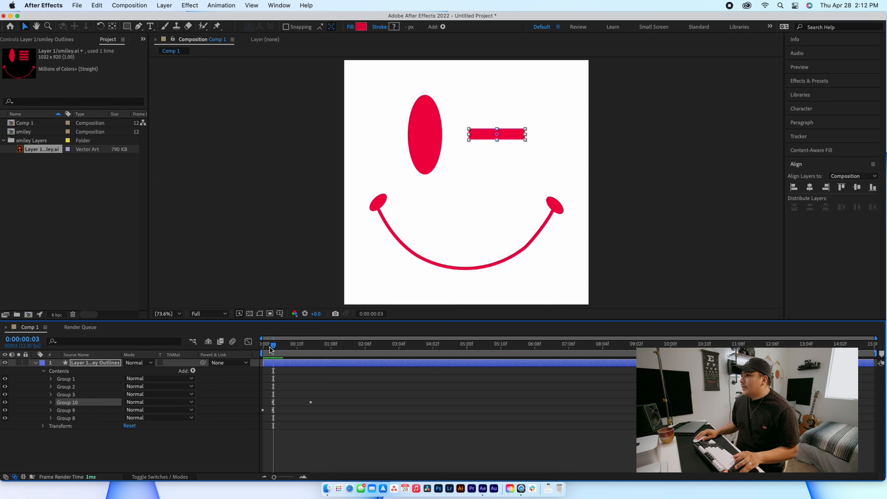
{"action": "left_click", "coordinate": [5, 402]}
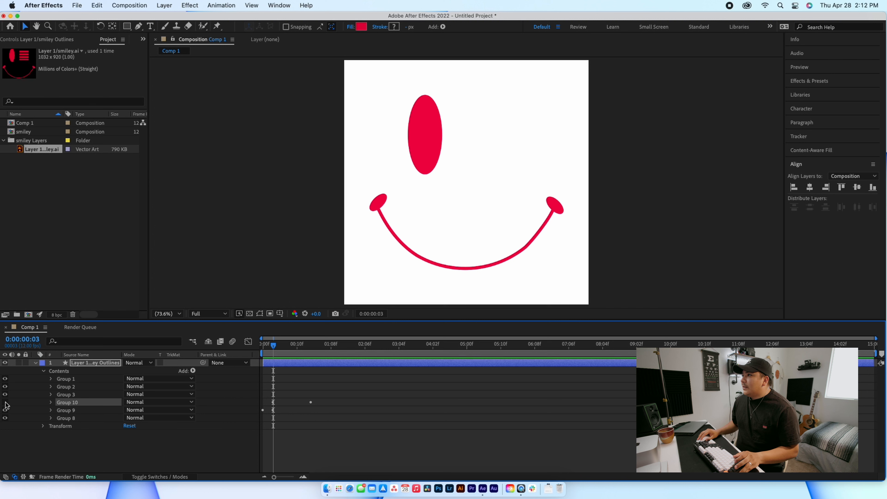
{"action": "left_click", "coordinate": [275, 366]}
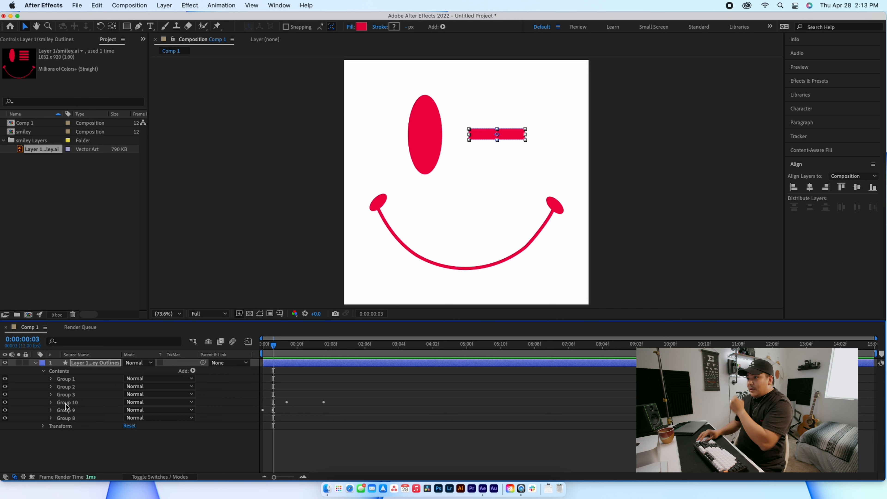
- Expand Group 10, collapse its individual bar groups, and set a Scale keyframe for Group 10 at 0:00:00:07
{"action": "left_click", "coordinate": [52, 402]}
{"action": "left_click", "coordinate": [68, 394]}
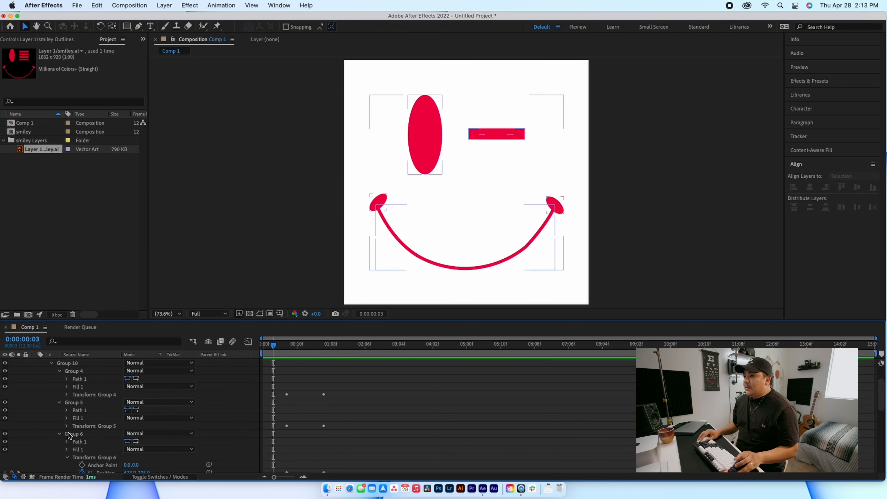
{"action": "left_click", "coordinate": [68, 458]}
{"action": "left_click", "coordinate": [60, 435]}
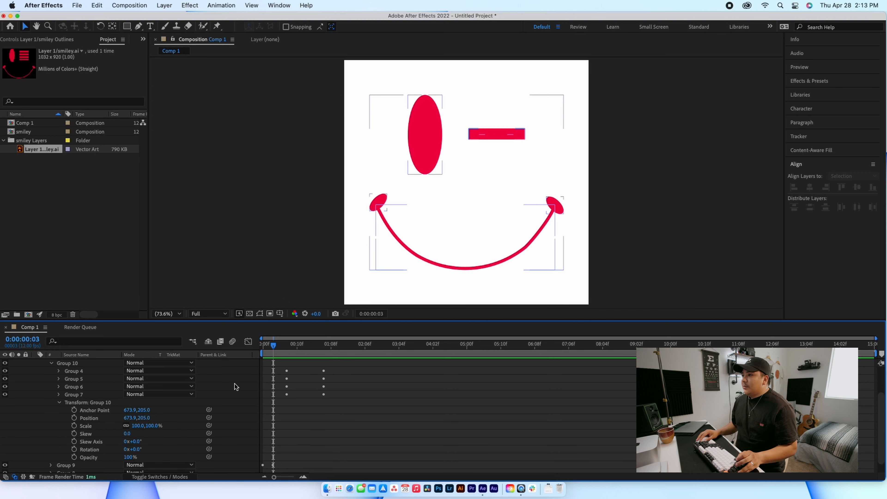
{"action": "left_click_drag", "start_coordinate": [274, 346], "coordinate": [286, 346]}
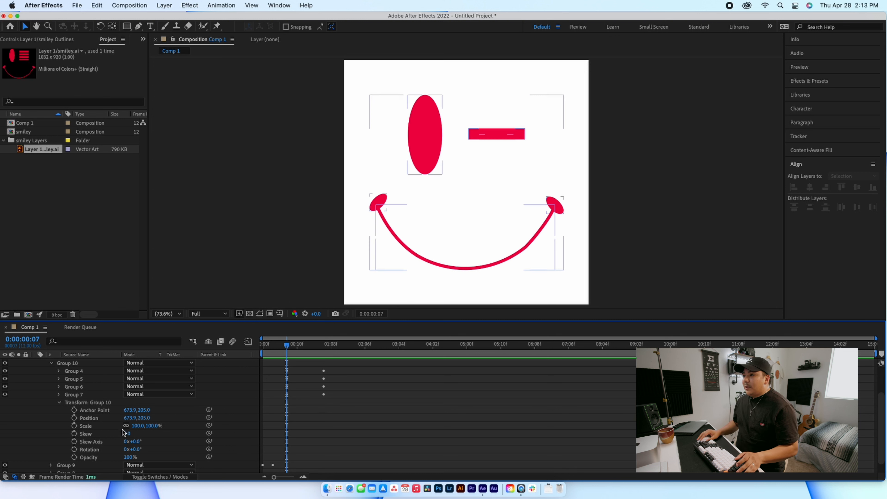
{"action": "left_click", "coordinate": [75, 426]}
- At 0:00:00:03, set Group 10's Scale to 100.0, 0.0% with the proportions unlinked
{"action": "left_click_drag", "start_coordinate": [288, 347], "coordinate": [275, 347]}
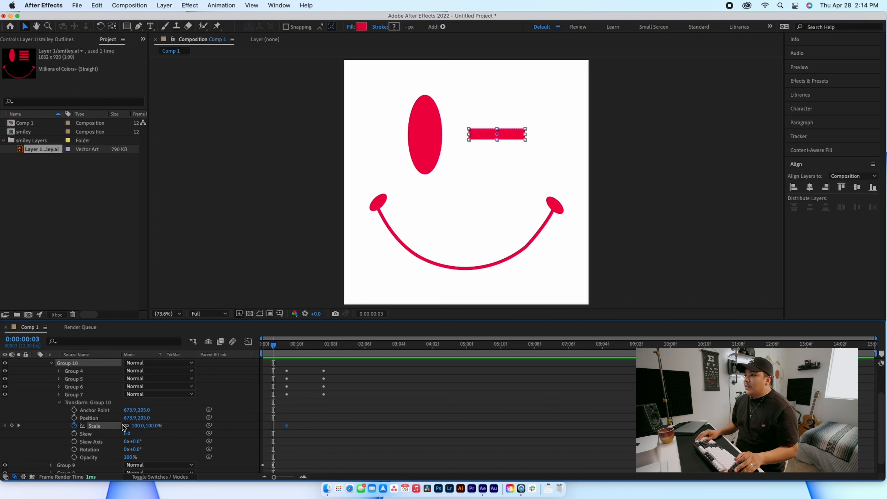
{"action": "left_click_drag", "start_coordinate": [139, 428], "coordinate": [105, 424]}
{"action": "key", "text": "super+z"}
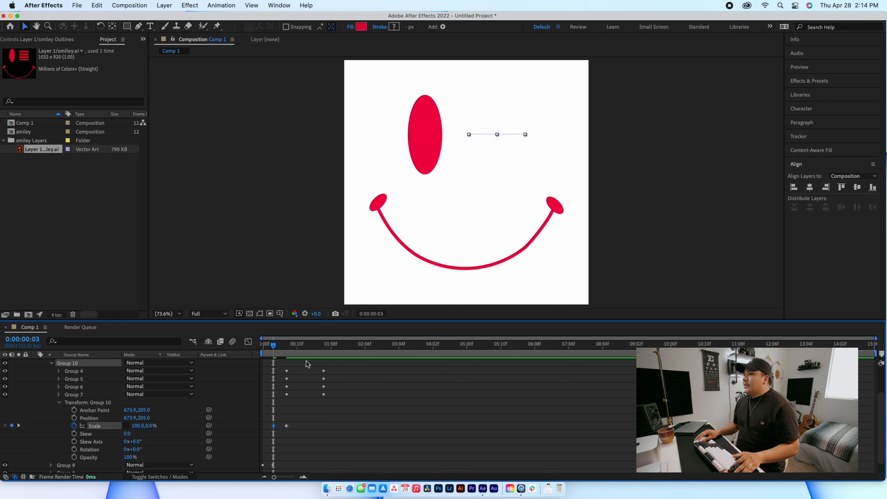
- Play back the animation from 0:00:00:00 several times to check how the right eye squashes shut and opens into bars
{"action": "left_click_drag", "start_coordinate": [272, 345], "coordinate": [229, 355]}
{"action": "left_click", "coordinate": [459, 428]}
{"action": "key", "text": "space"}
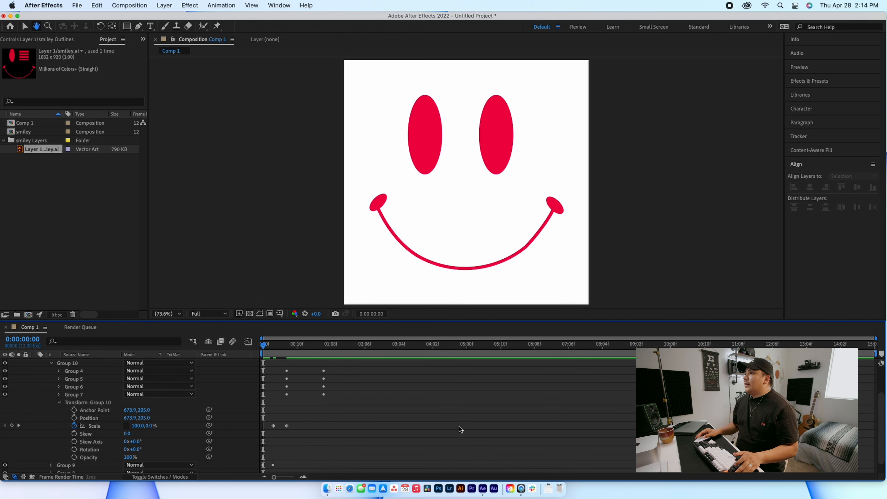
{"action": "key", "text": "space"}
{"action": "left_click_drag", "start_coordinate": [283, 346], "coordinate": [233, 347]}
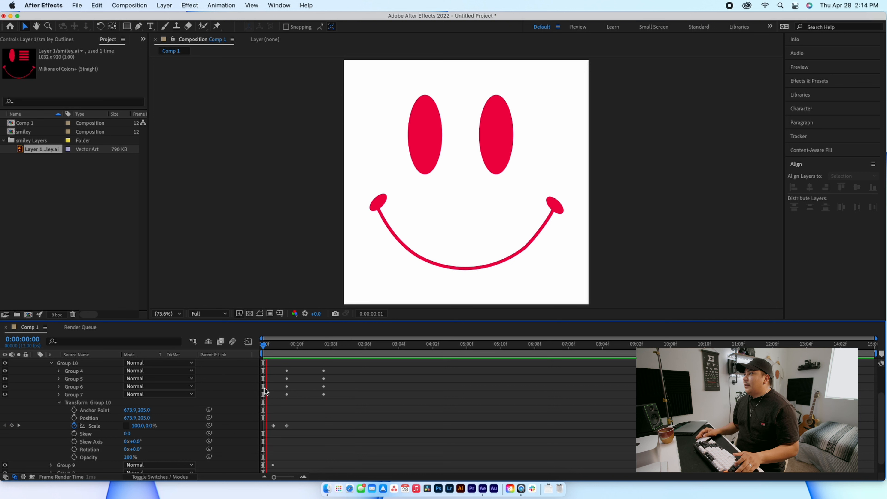
{"action": "key", "text": "space"}
{"action": "key", "text": "space"}
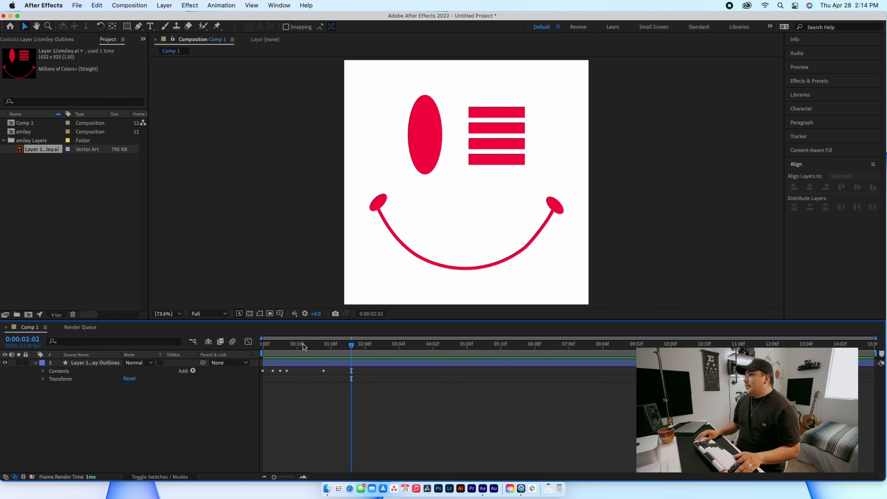
{"action": "key", "text": "space"}
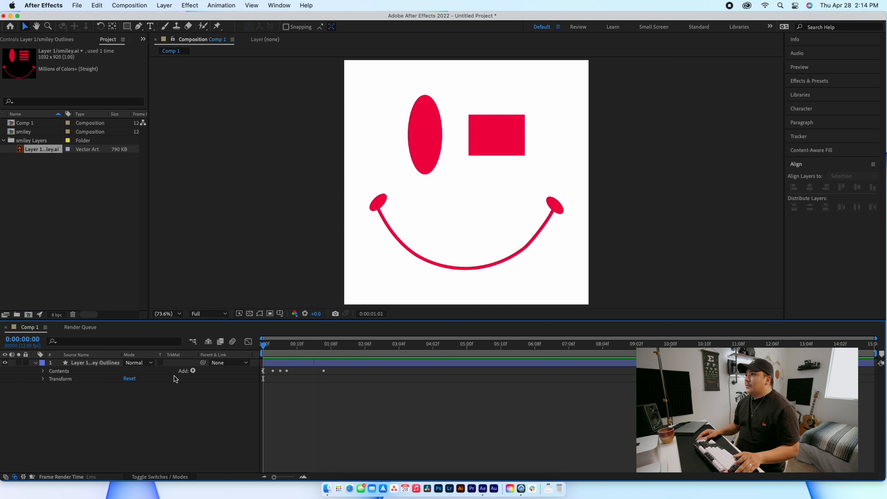
{"action": "key", "text": "space"}
{"action": "left_click_drag", "start_coordinate": [292, 344], "coordinate": [234, 343]}
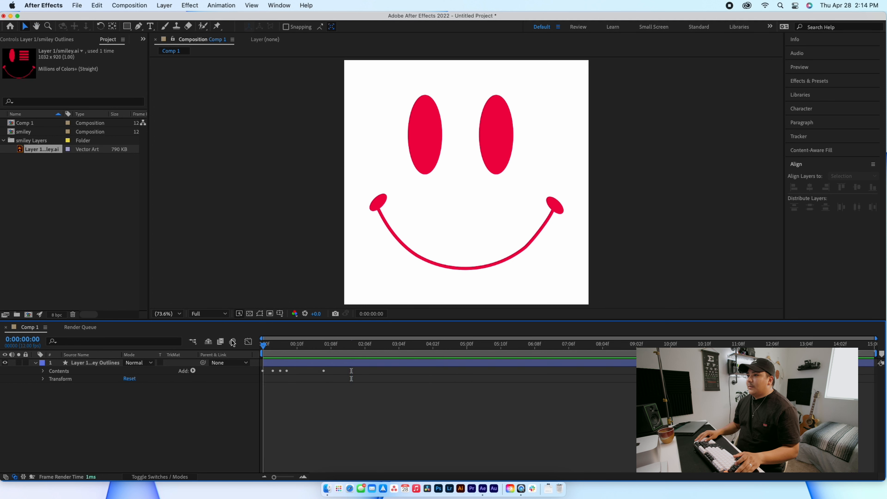
{"action": "key", "text": "space"}
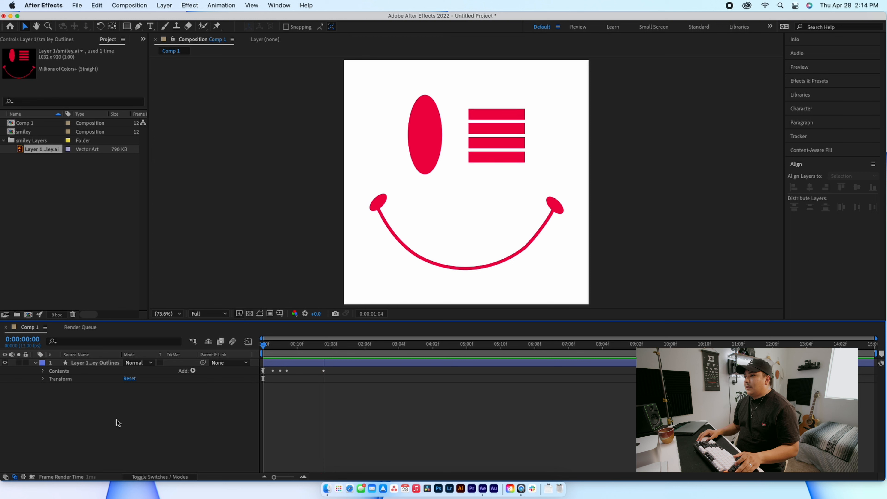
{"action": "key", "text": "space"}
- Search the effects for "change" and apply Change to Color to the smiley outlines layer
{"action": "left_click", "coordinate": [809, 81]}
{"action": "left_click", "coordinate": [807, 92]}
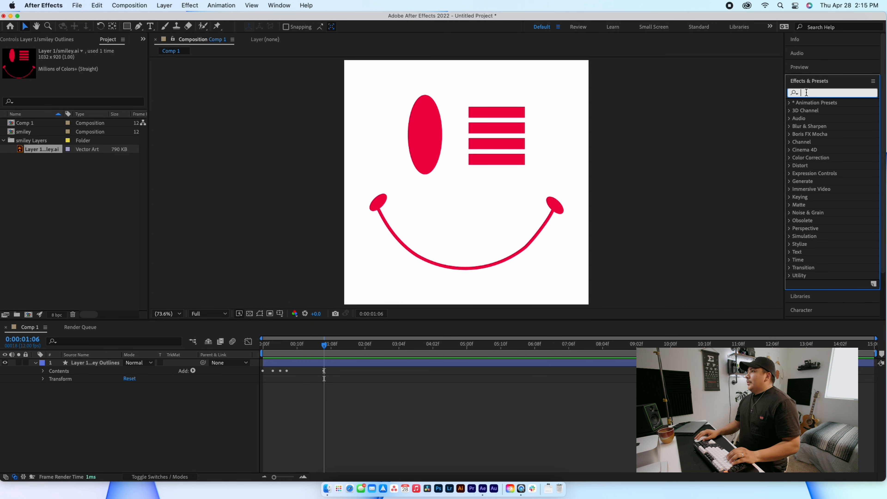
{"action": "type", "text": "c"}
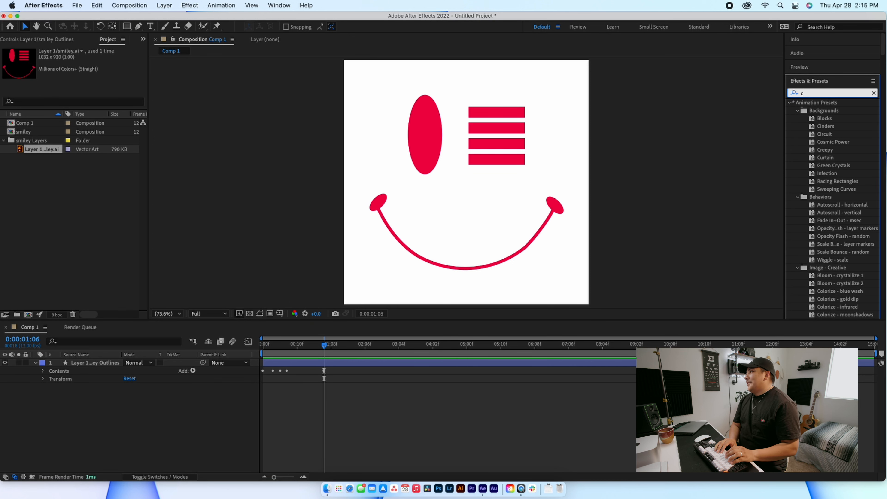
{"action": "type", "text": "hange"}
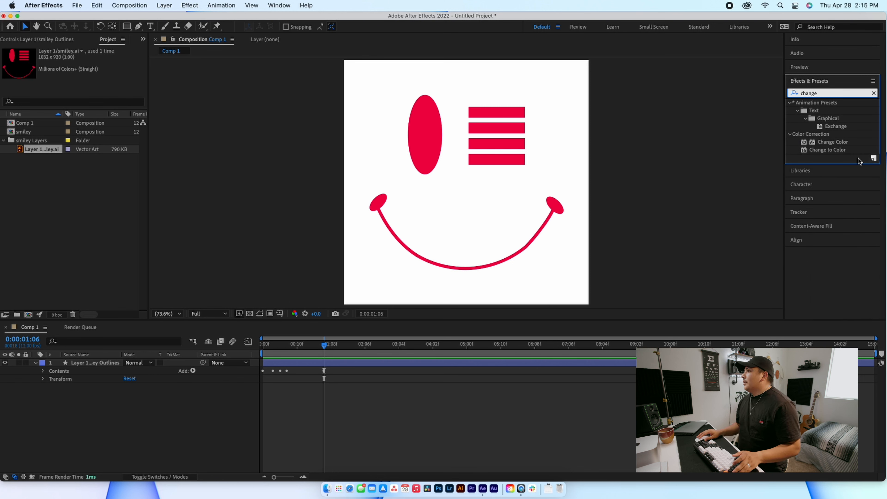
{"action": "left_click_drag", "start_coordinate": [838, 150], "coordinate": [442, 154]}
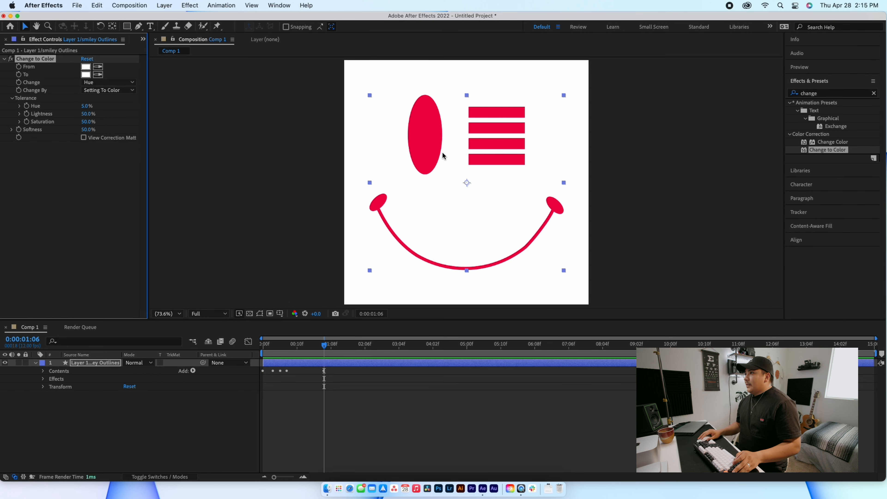
- Dismiss the screen recording request and sample the left eye's red as the Change to Color effect's From colour
{"action": "left_click", "coordinate": [98, 66]}
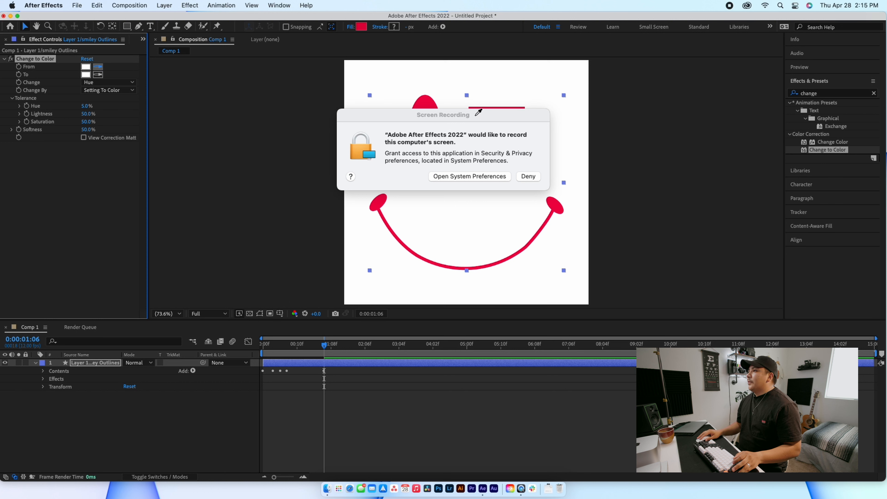
{"action": "left_click_drag", "start_coordinate": [478, 111], "coordinate": [337, 184]}
{"action": "left_click", "coordinate": [388, 247]}
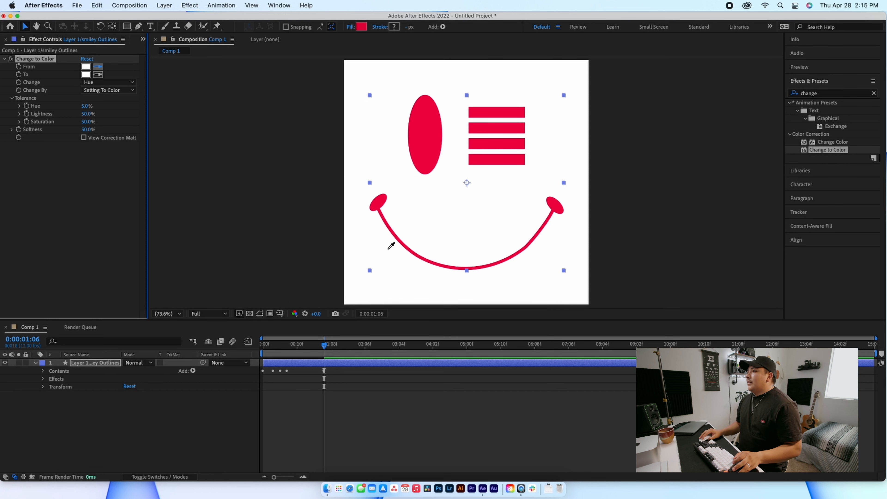
{"action": "left_click", "coordinate": [427, 115]}
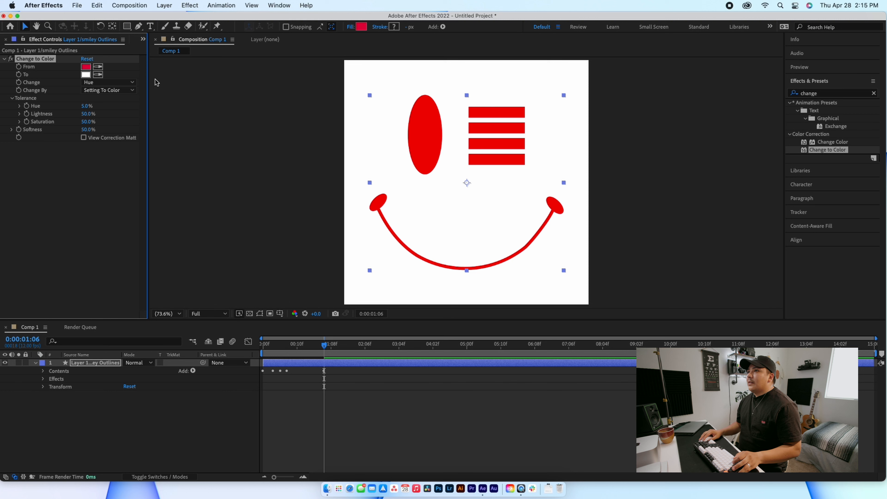
- Set the Change to Color effect's To colour to black and its Change option to Hue, Lightness & Saturation
{"action": "left_click", "coordinate": [85, 75]}
{"action": "left_click_drag", "start_coordinate": [365, 239], "coordinate": [329, 321]}
{"action": "left_click", "coordinate": [531, 196]}
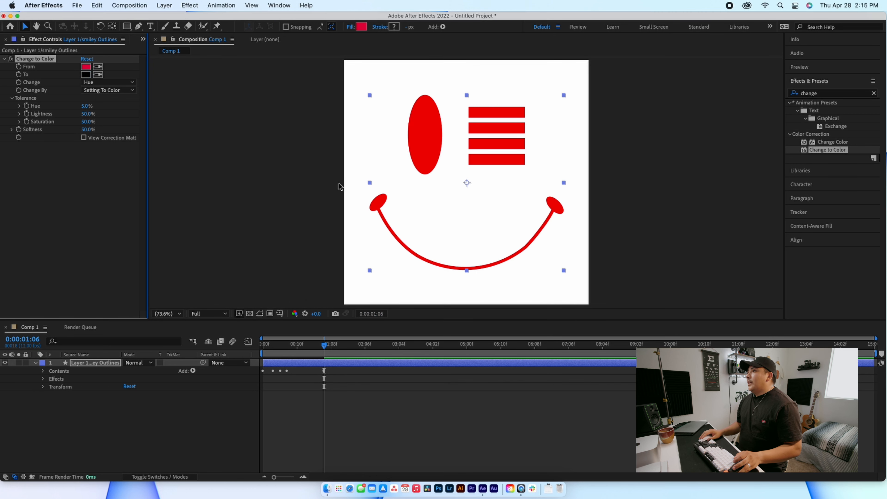
{"action": "left_click", "coordinate": [129, 84]}
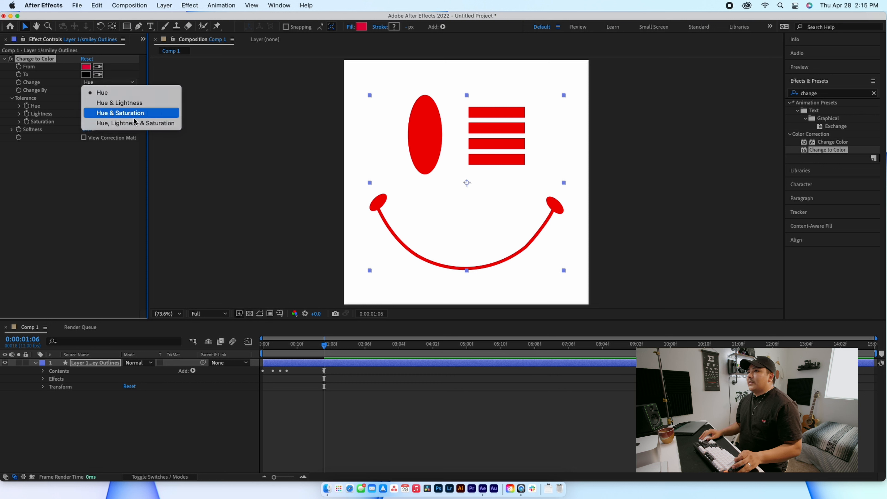
{"action": "left_click", "coordinate": [92, 122]}
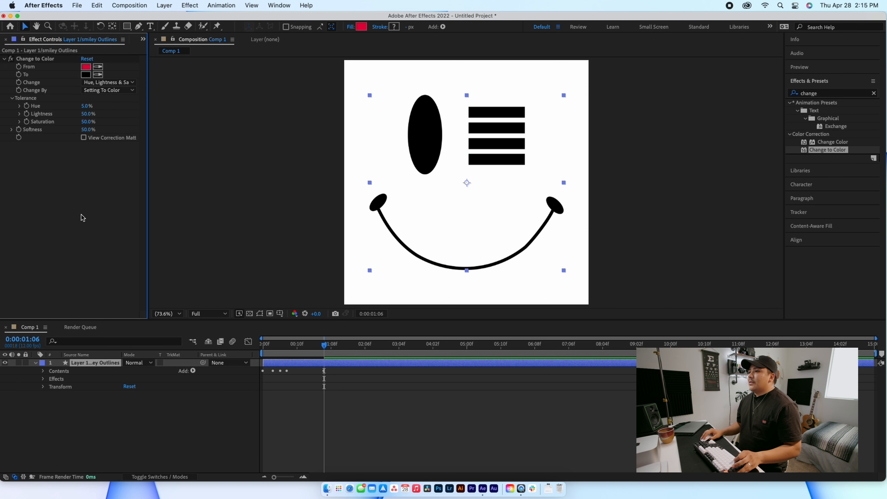
- Play back the recoloured animation from 0:00:00:00
{"action": "left_click", "coordinate": [184, 411]}
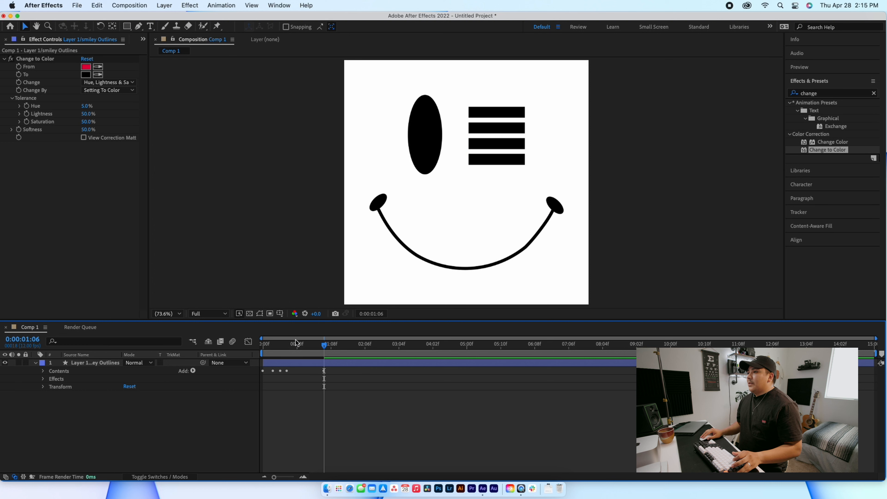
{"action": "left_click", "coordinate": [257, 345]}
{"action": "key", "text": "space"}
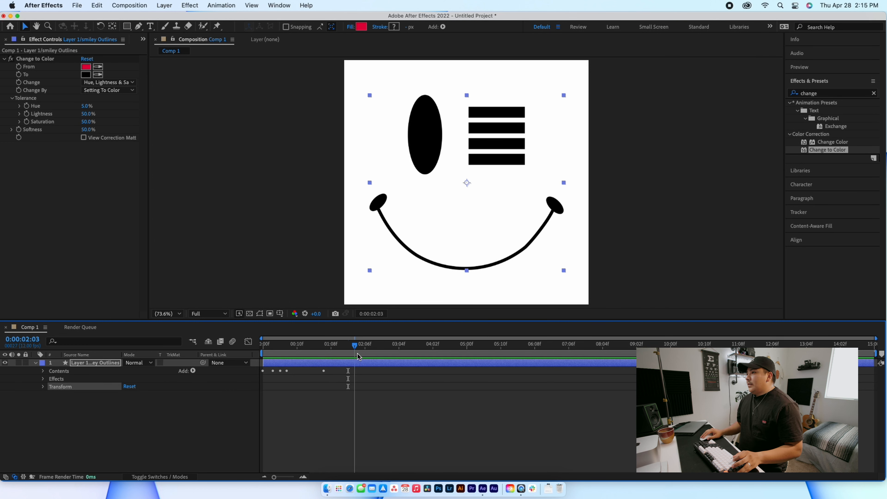
- End the work area at 0:00:02:06 and return the current time to 0:00:00:00
{"action": "left_click_drag", "start_coordinate": [355, 349], "coordinate": [365, 350]}
{"action": "left_click_drag", "start_coordinate": [876, 353], "coordinate": [365, 354]}
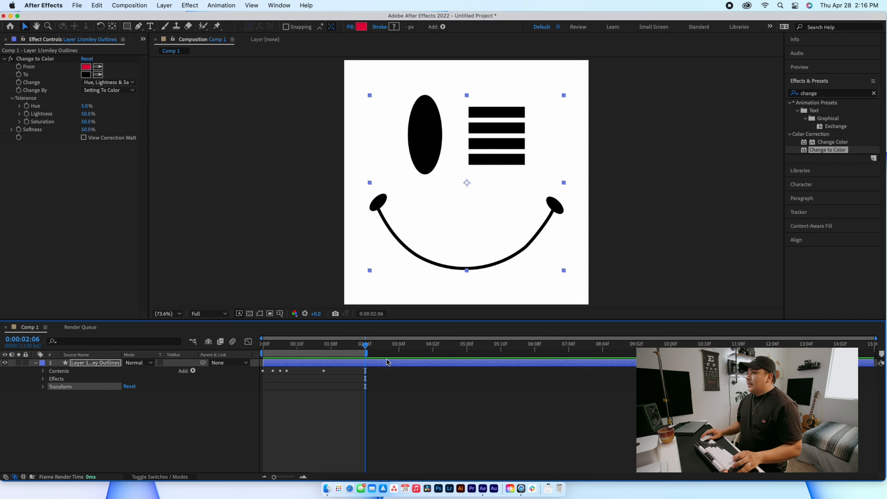
{"action": "left_click", "coordinate": [348, 345]}
{"action": "left_click_drag", "start_coordinate": [349, 344], "coordinate": [263, 345]}
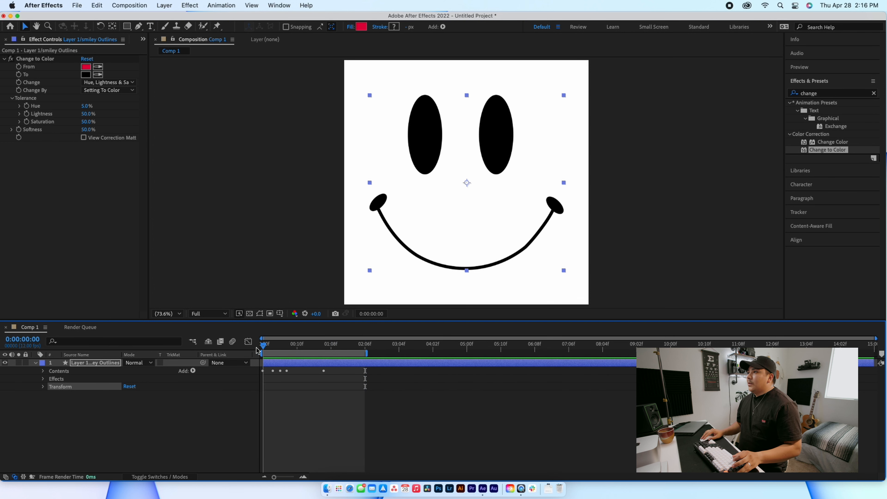
- Send Comp 1 to the Adobe Media Encoder queue with format QuickTime and preset Apple ProRes 4444 with alpha
{"action": "left_click", "coordinate": [129, 5]}
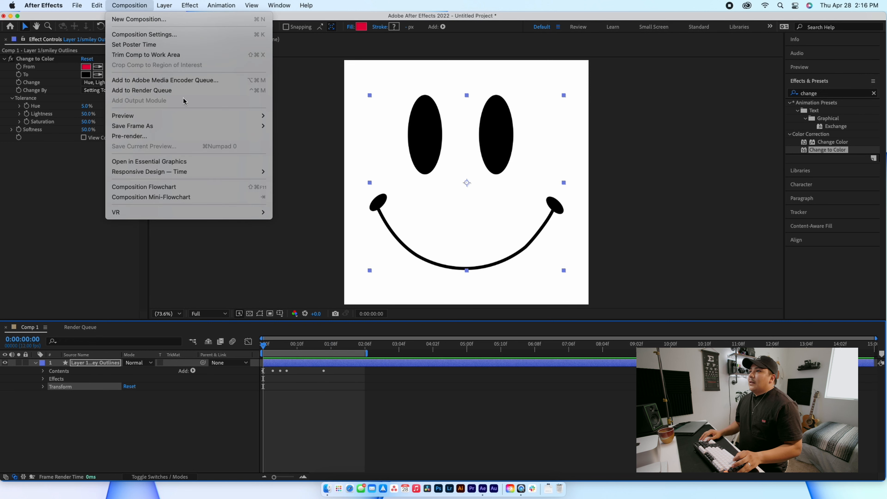
{"action": "left_click", "coordinate": [186, 83]}
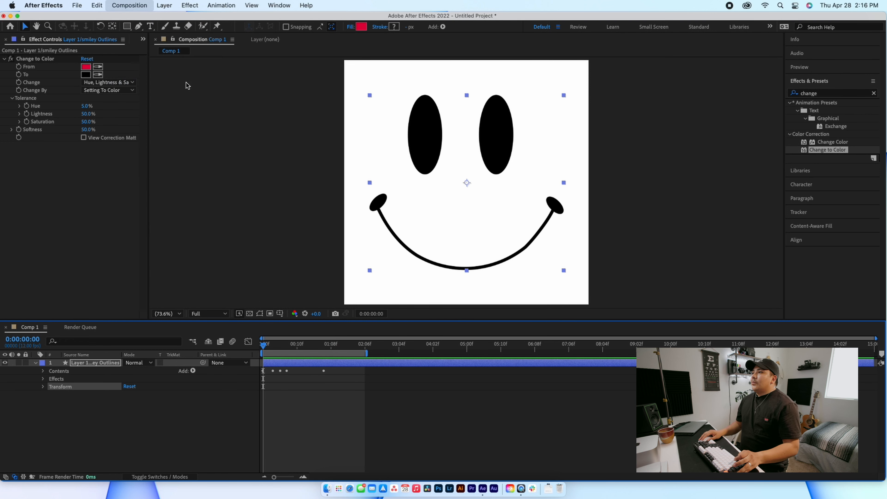
{"action": "left_click", "coordinate": [318, 474]}
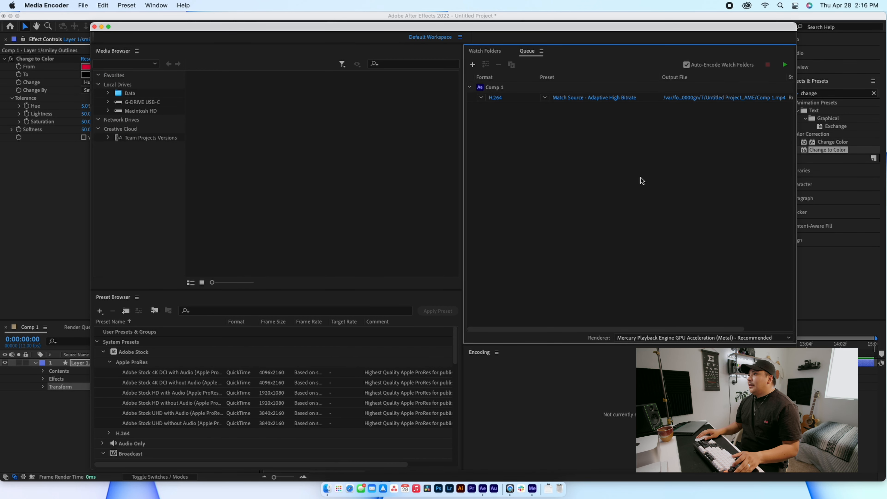
{"action": "left_click", "coordinate": [481, 98]}
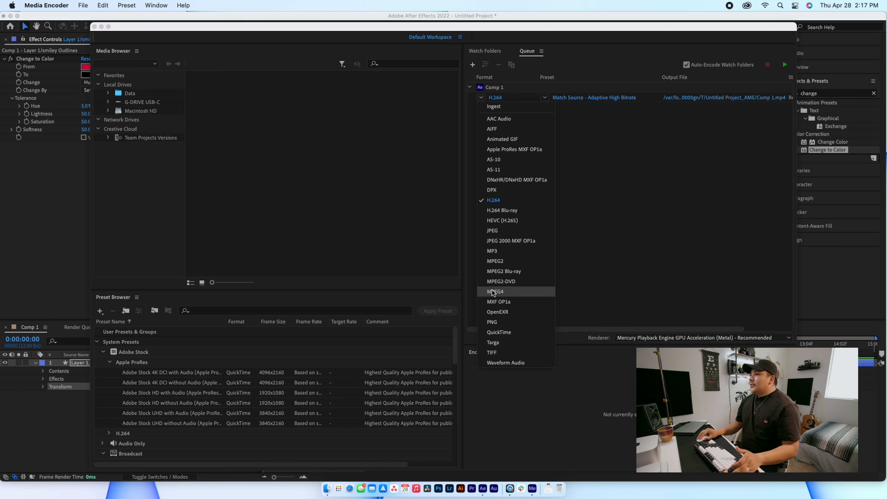
{"action": "left_click", "coordinate": [503, 332]}
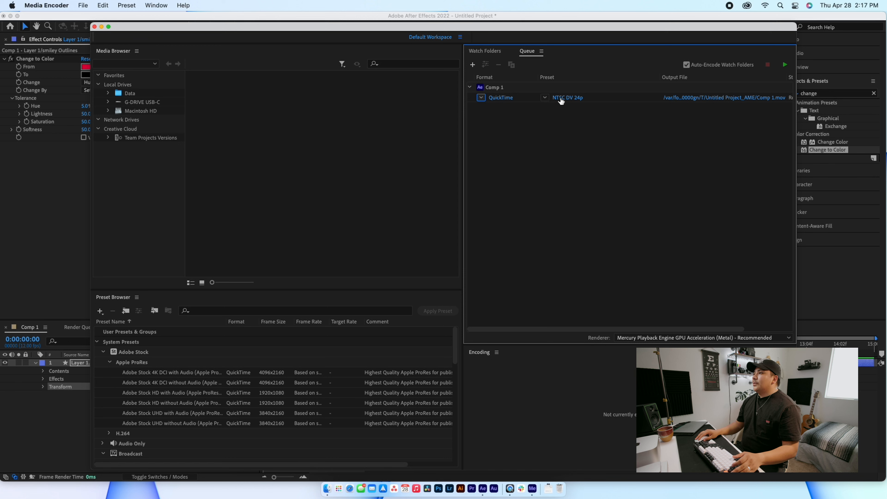
{"action": "left_click", "coordinate": [544, 99]}
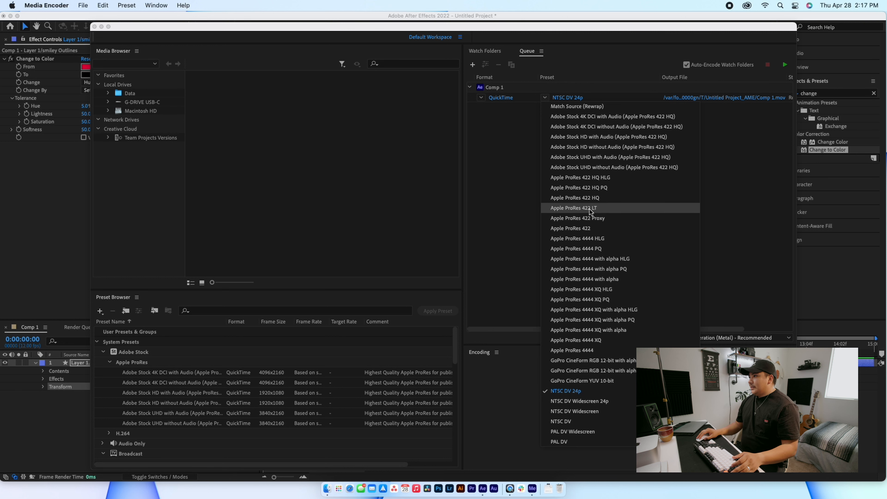
{"action": "left_click", "coordinate": [573, 281]}
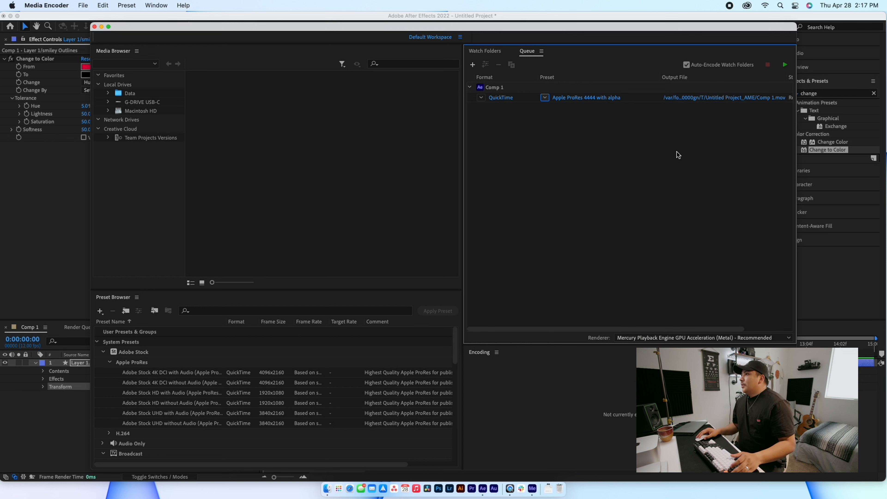
- In the export settings, turn off Export Audio and enable Use Maximum Render Quality
{"action": "left_click", "coordinate": [597, 98]}
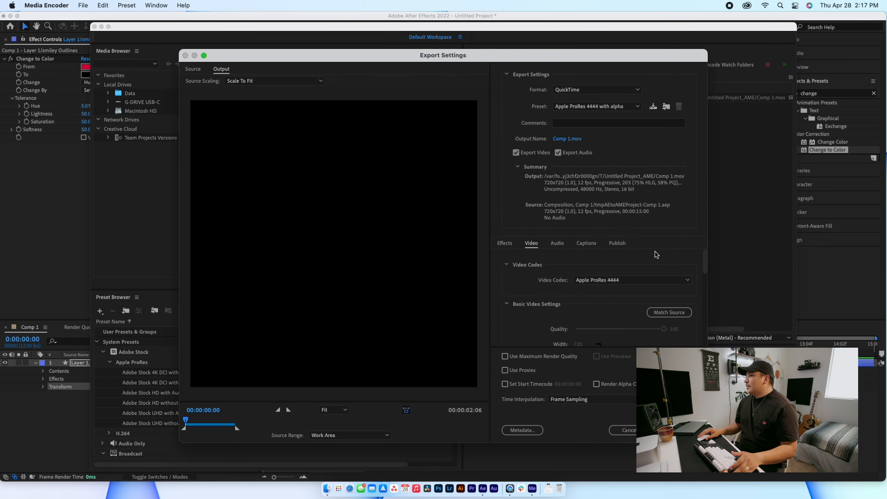
{"action": "left_click", "coordinate": [557, 152]}
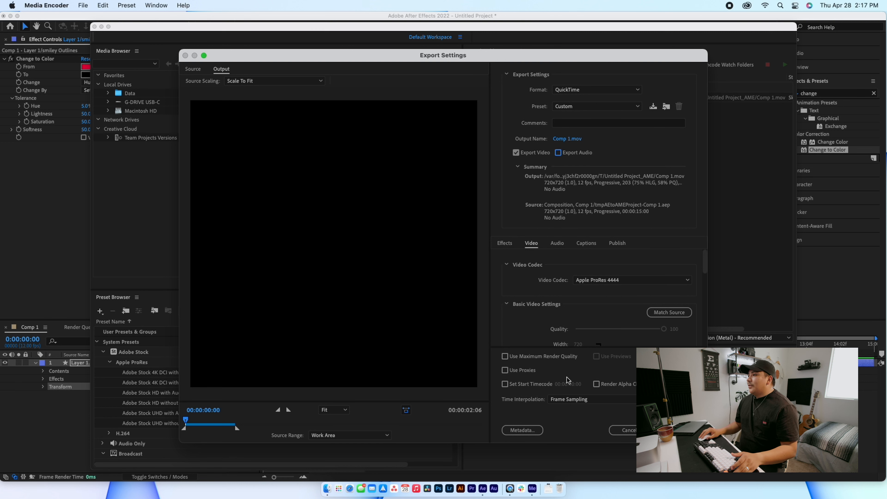
{"action": "left_click", "coordinate": [504, 356]}
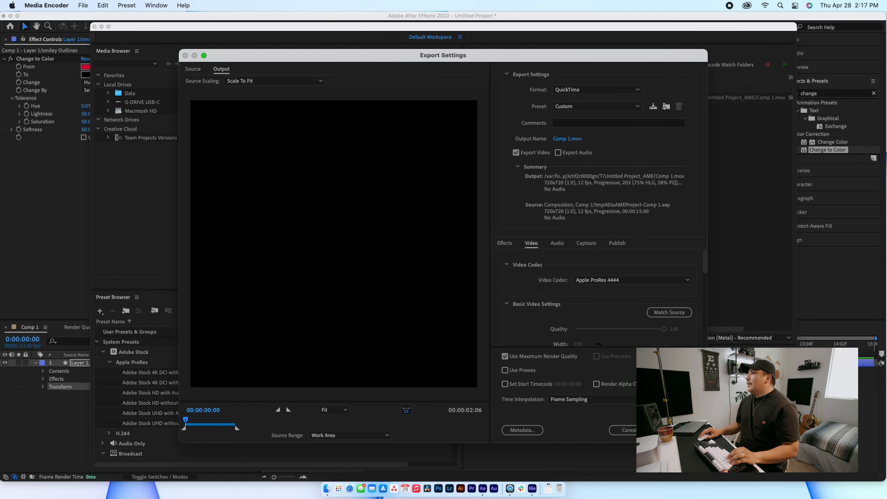
{"action": "key", "text": "Return"}
- Set the output file to smiley_wink in the Desktop's GIF_Tutorial folder and start encoding the queue
{"action": "left_click", "coordinate": [692, 99]}
{"action": "left_click", "coordinate": [296, 123]}
{"action": "scroll", "coordinate": [372, 176], "scroll_direction": "down", "scroll_amount": 10}
{"action": "left_click", "coordinate": [365, 186]}
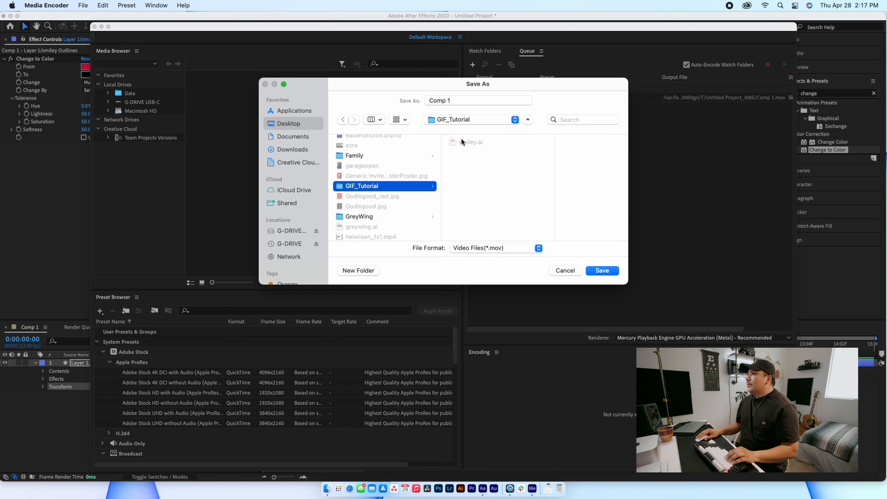
{"action": "left_click", "coordinate": [459, 100]}
{"action": "type", "text": "smiley_wink"}
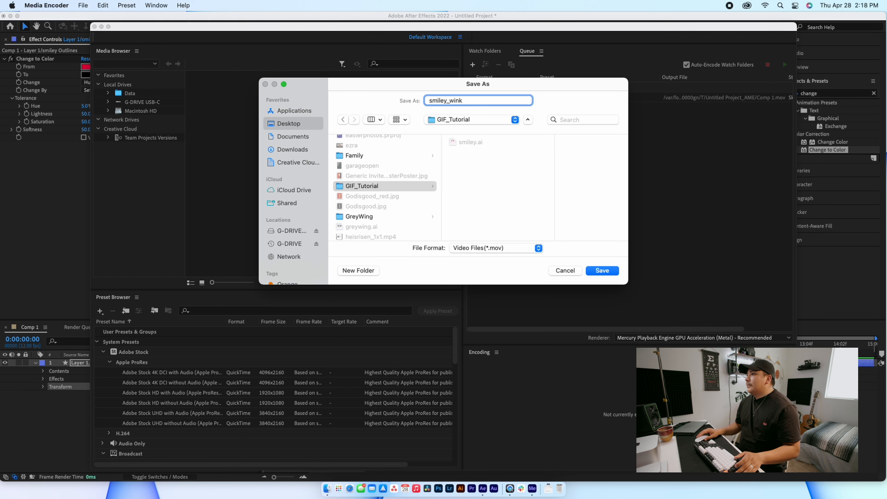
{"action": "left_click", "coordinate": [615, 273]}
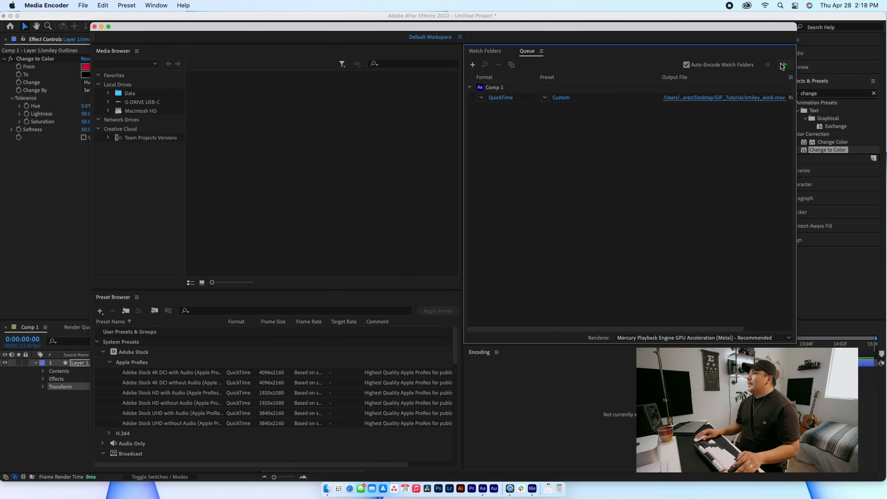
{"action": "left_click", "coordinate": [785, 66]}
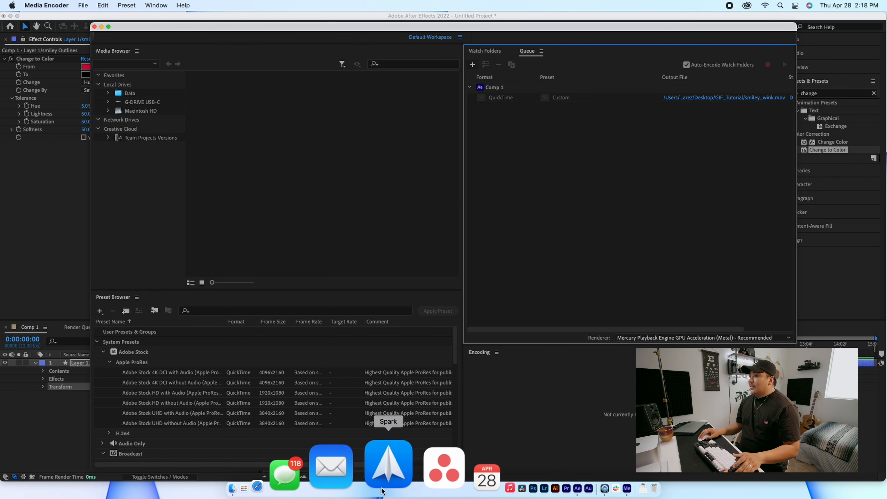
- In Finder's Applications folder, inspect the Adobe Photoshop 2022 app's info for the Open using Rosetta option
{"action": "left_click", "coordinate": [328, 489]}
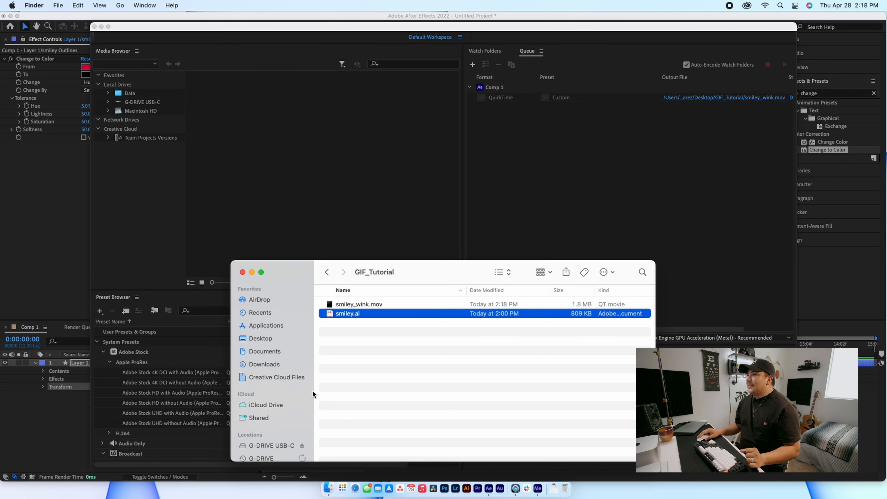
{"action": "left_click", "coordinate": [277, 325]}
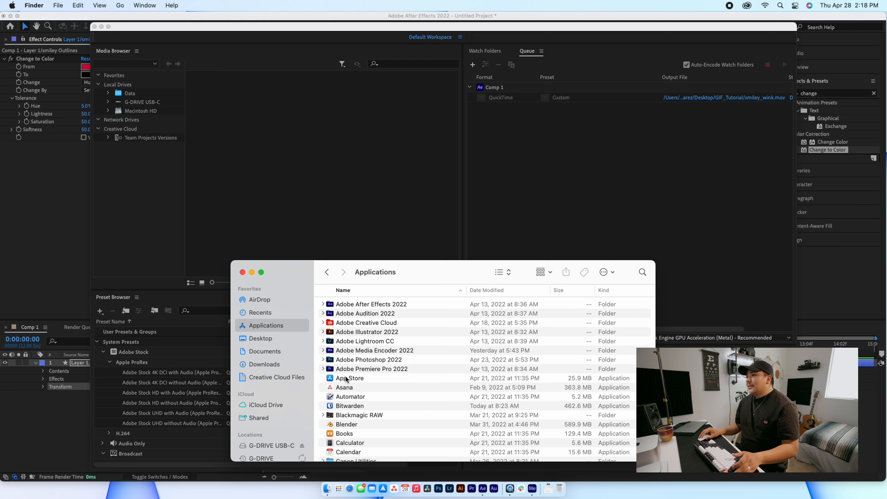
{"action": "scroll", "coordinate": [346, 378], "scroll_direction": "down", "scroll_amount": 1}
{"action": "scroll", "coordinate": [347, 380], "scroll_direction": "down", "scroll_amount": 1}
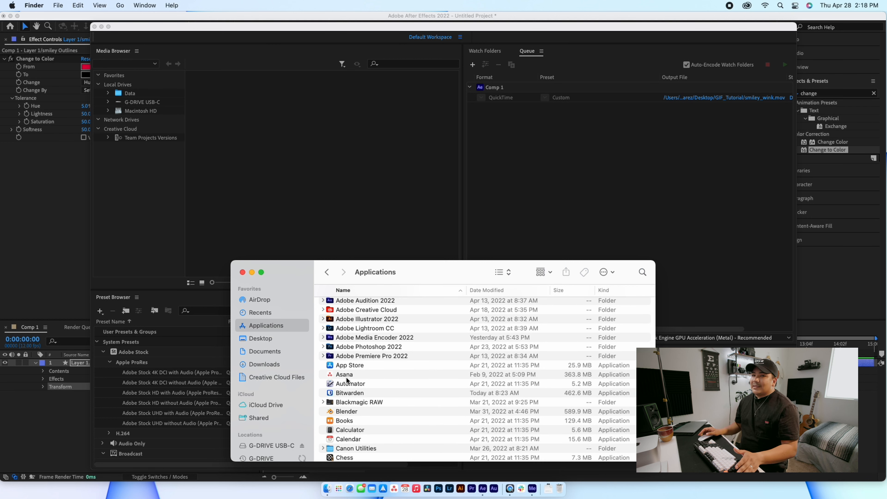
{"action": "left_click", "coordinate": [322, 347]}
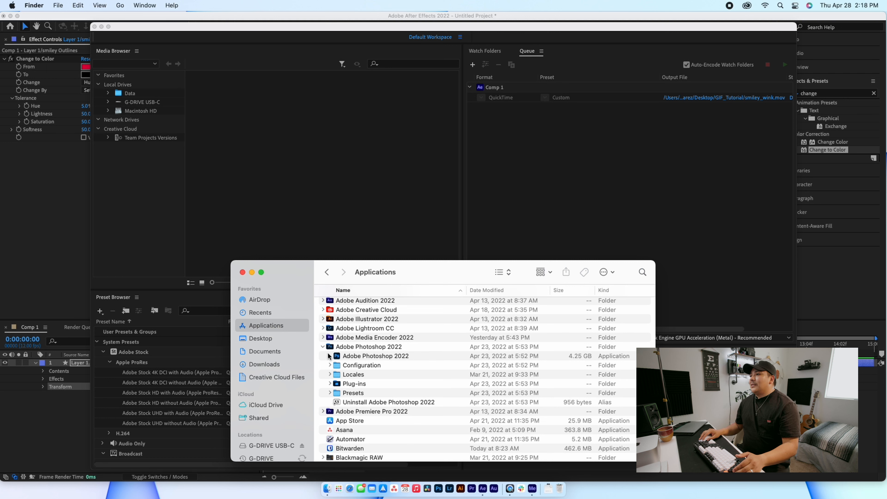
{"action": "right_click", "coordinate": [356, 358]}
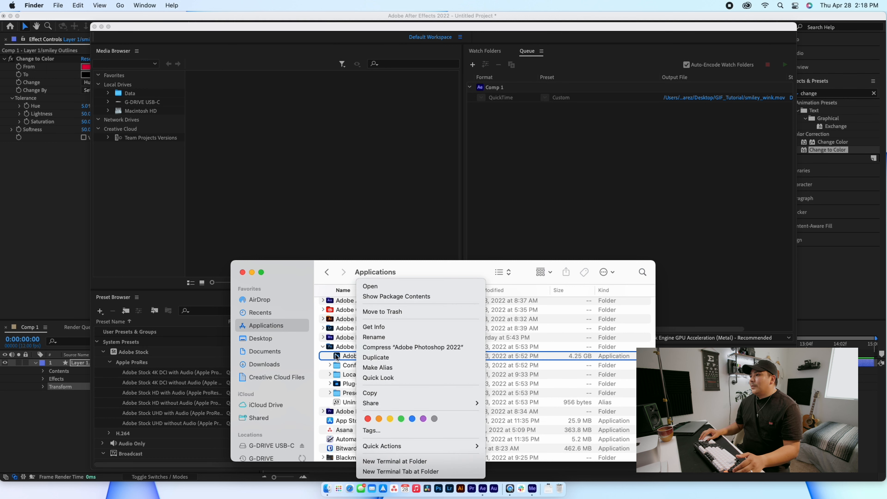
{"action": "left_click", "coordinate": [372, 327]}
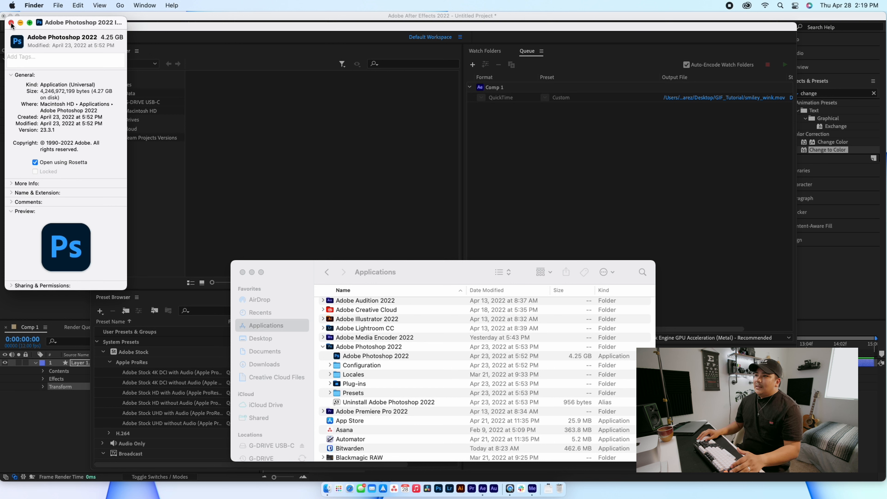
{"action": "left_click", "coordinate": [11, 23]}
- Launch Photoshop, and in Finder preview smiley_wink.mov in the Desktop's GIF_Tutorial folder
{"action": "left_click", "coordinate": [438, 483]}
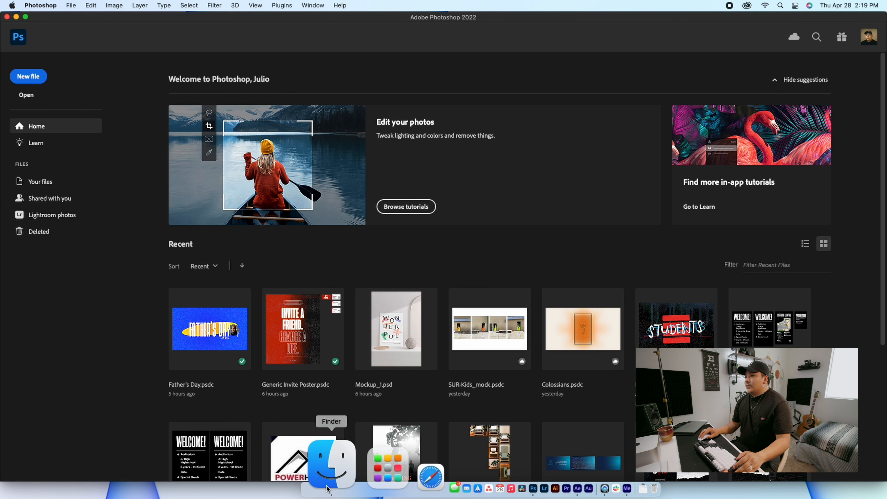
{"action": "left_click", "coordinate": [328, 487]}
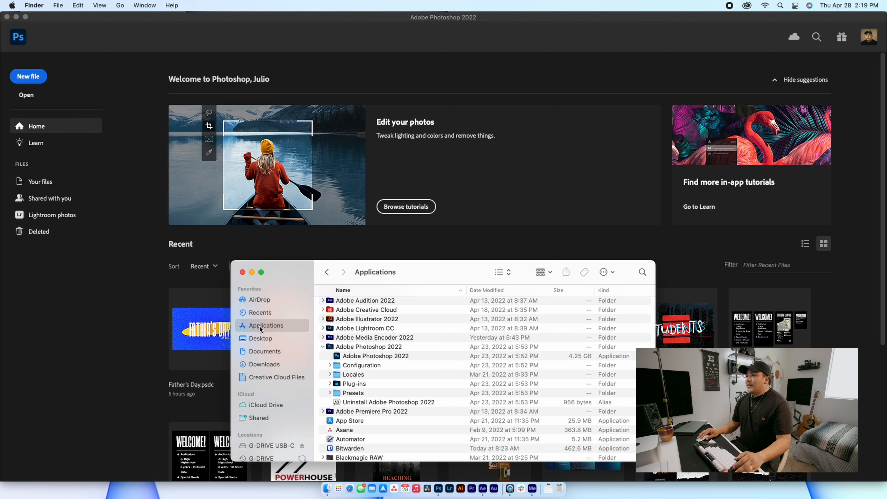
{"action": "left_click", "coordinate": [260, 338]}
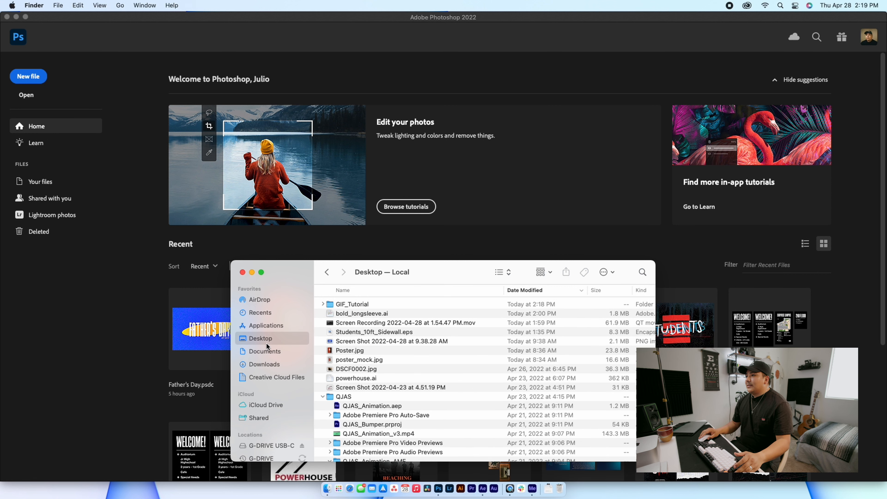
{"action": "double_click", "coordinate": [346, 303]}
{"action": "left_click", "coordinate": [352, 304]}
{"action": "key", "text": "space"}
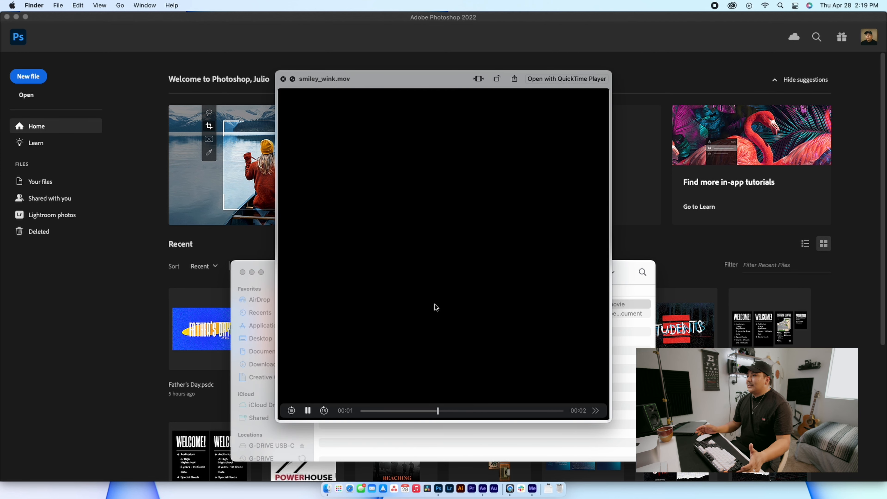
{"action": "key", "text": "space"}
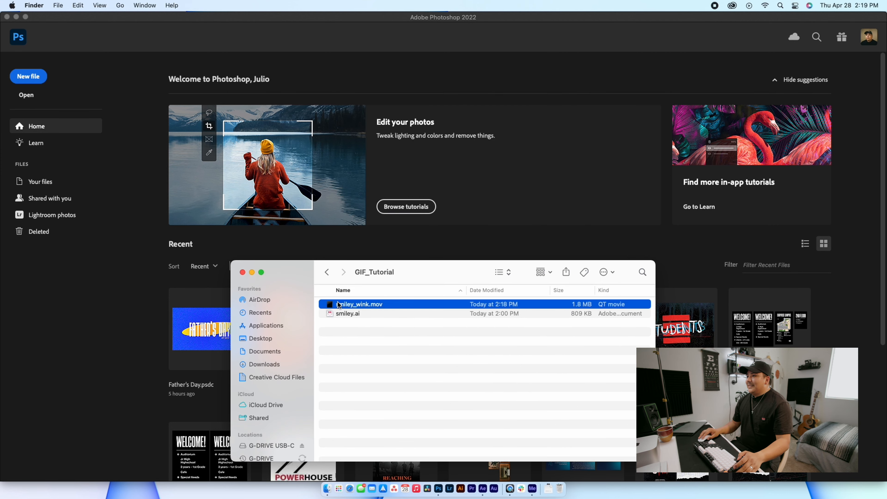
- Open smiley_wink.mov from Finder in Photoshop, play it through and return the playhead to the start
{"action": "left_click_drag", "start_coordinate": [347, 307], "coordinate": [197, 339]}
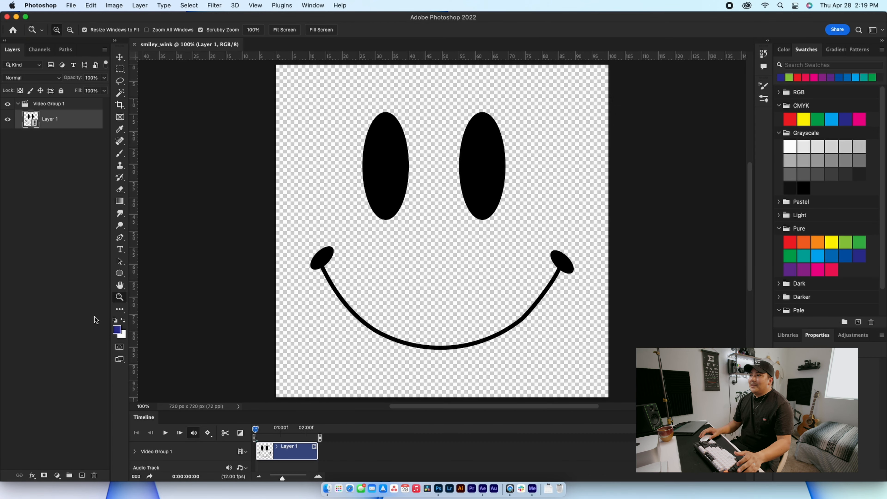
{"action": "key", "text": "space"}
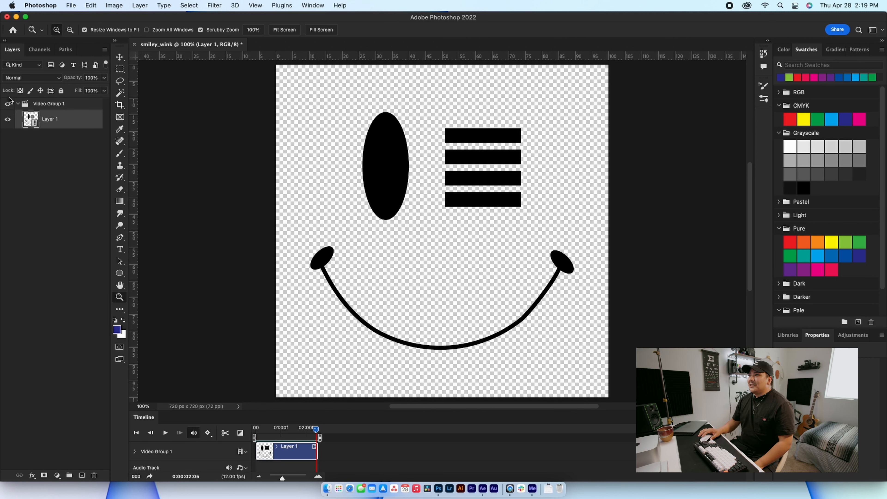
{"action": "left_click_drag", "start_coordinate": [315, 433], "coordinate": [231, 419]}
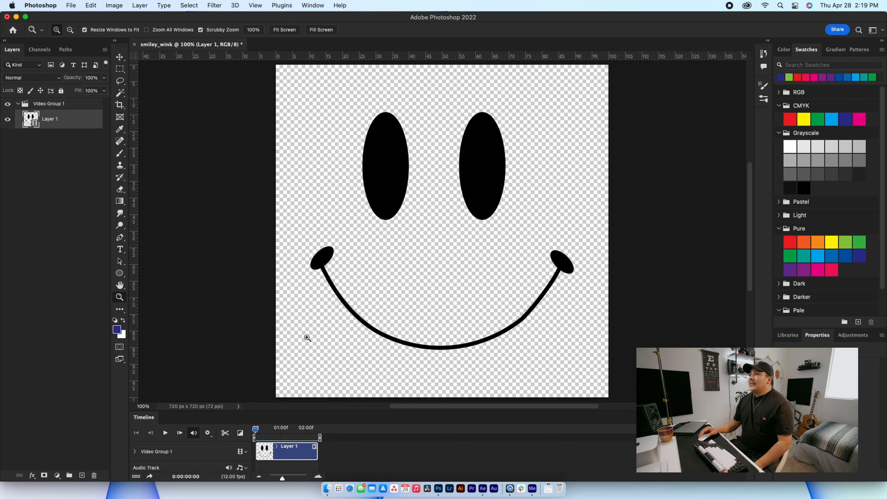
- Open the Save for Web (Legacy) export for the smiley animation and keep GIF as the file format
{"action": "left_click", "coordinate": [70, 6]}
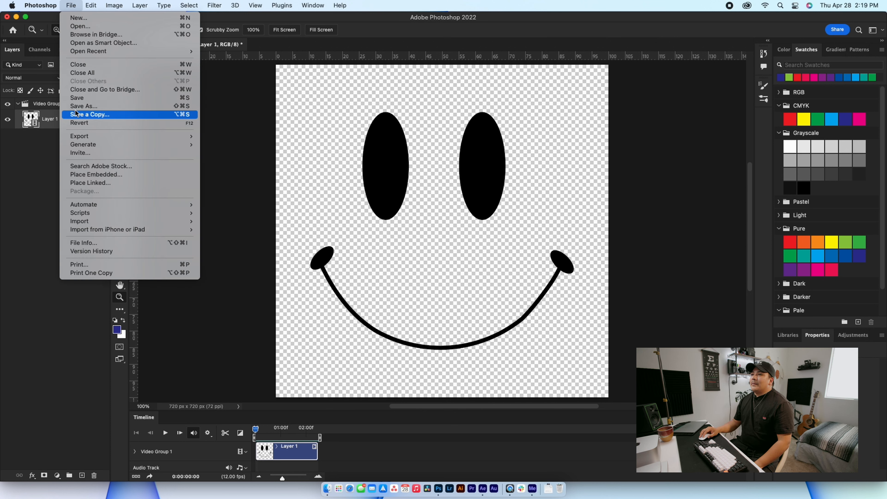
{"action": "mouse_move", "coordinate": [90, 137]}
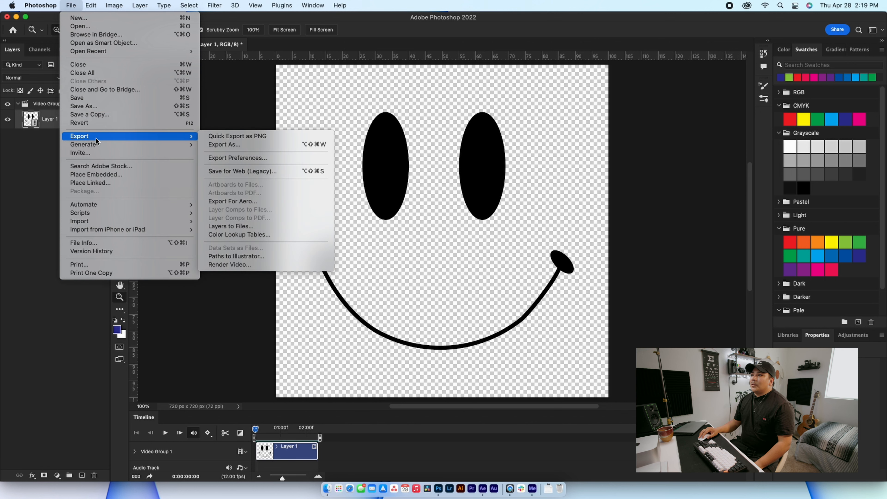
{"action": "left_click", "coordinate": [228, 171]}
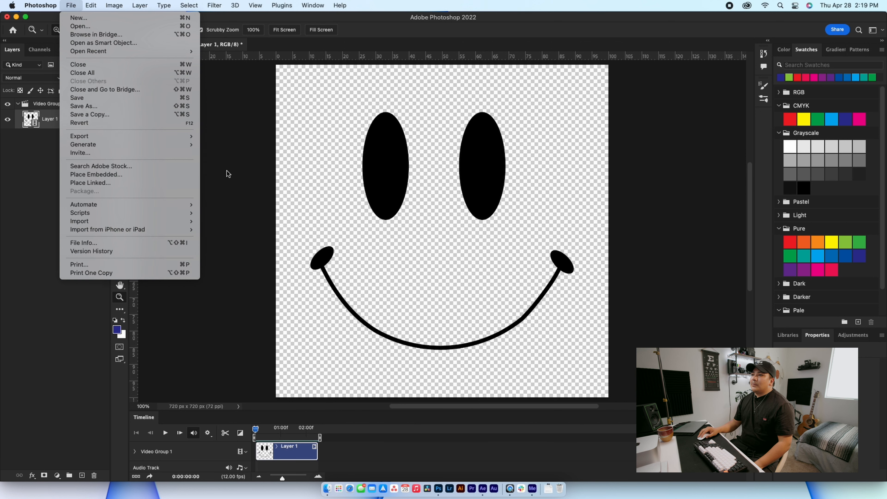
{"action": "mouse_move", "coordinate": [171, 136]}
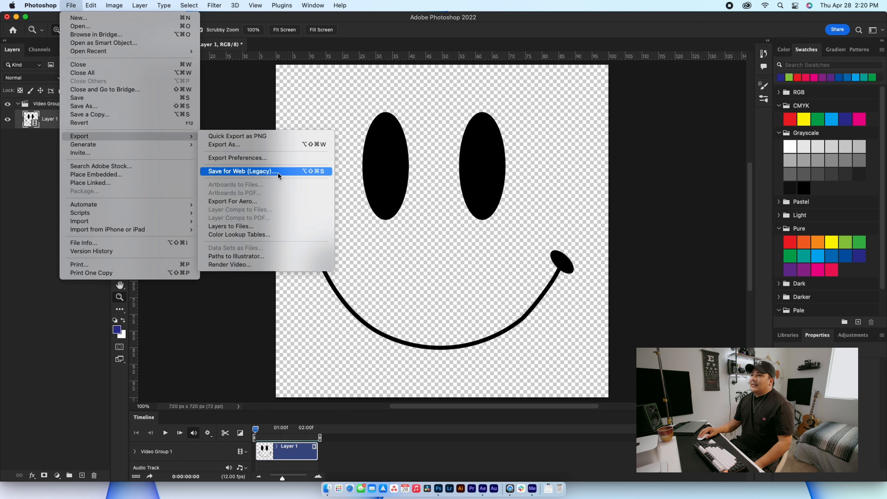
{"action": "left_click", "coordinate": [279, 171]}
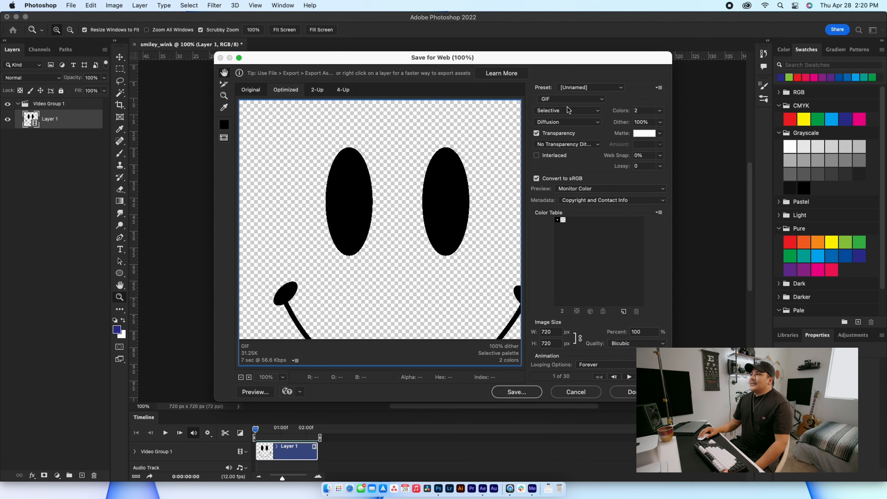
{"action": "left_click", "coordinate": [563, 99]}
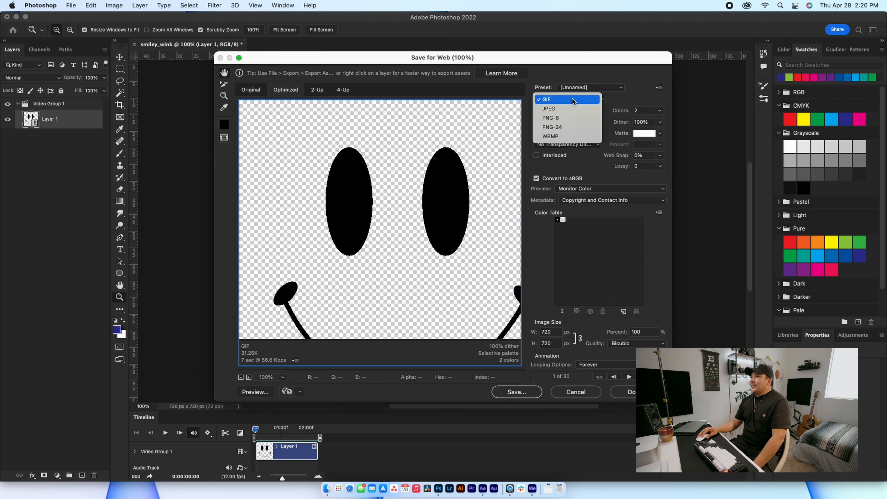
{"action": "left_click", "coordinate": [618, 102]}
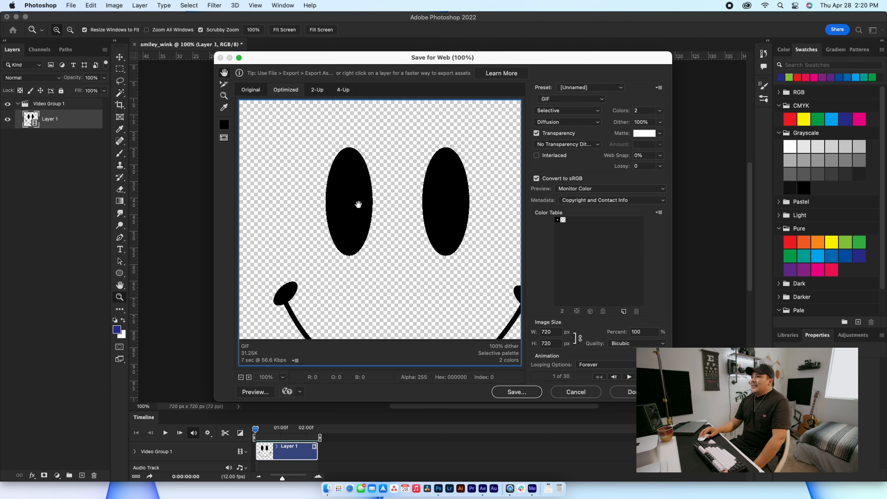
- Keep the GIF at 2 colors with looping set to Forever, and start saving it
{"action": "left_click", "coordinate": [659, 110]}
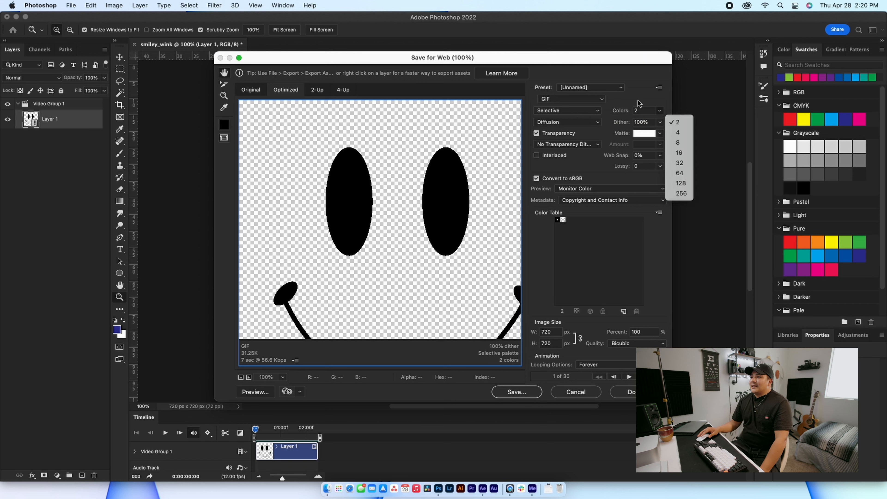
{"action": "left_click", "coordinate": [630, 96]}
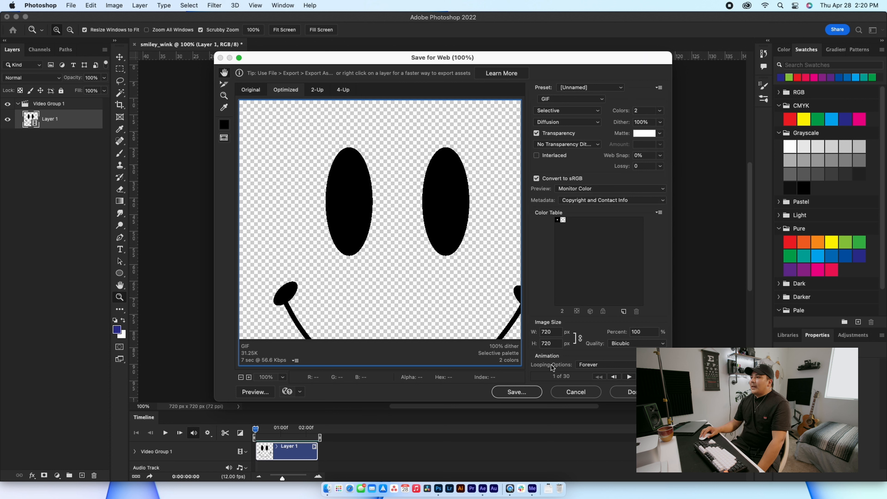
{"action": "left_click", "coordinate": [597, 365]}
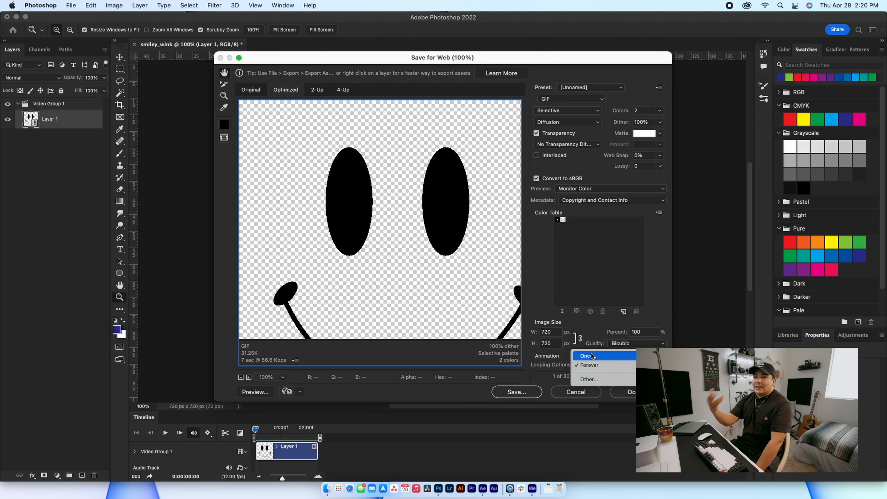
{"action": "left_click", "coordinate": [579, 366]}
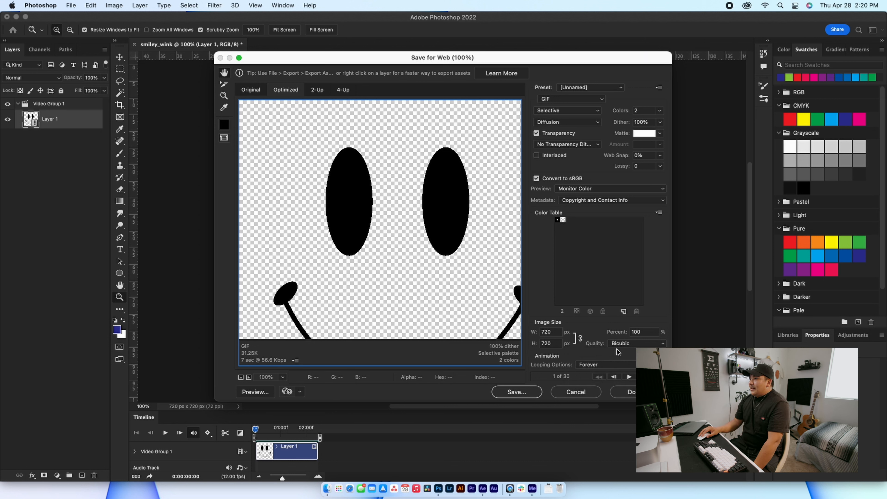
{"action": "left_click", "coordinate": [516, 392]}
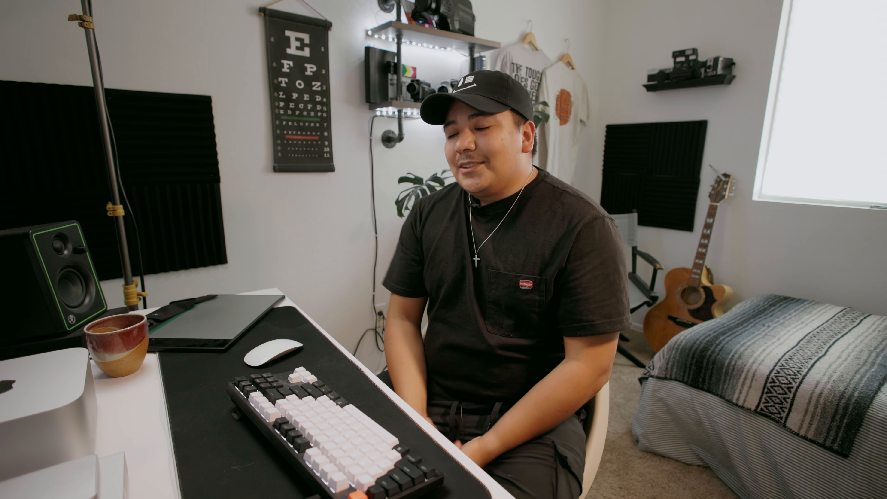